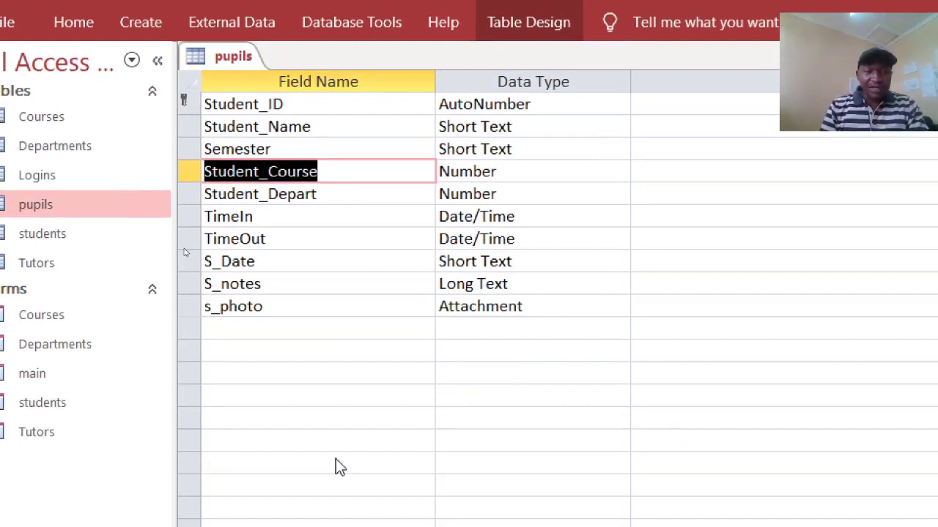
Step: Add a Number field named AdmissonYear below s_photo
click(223, 326)
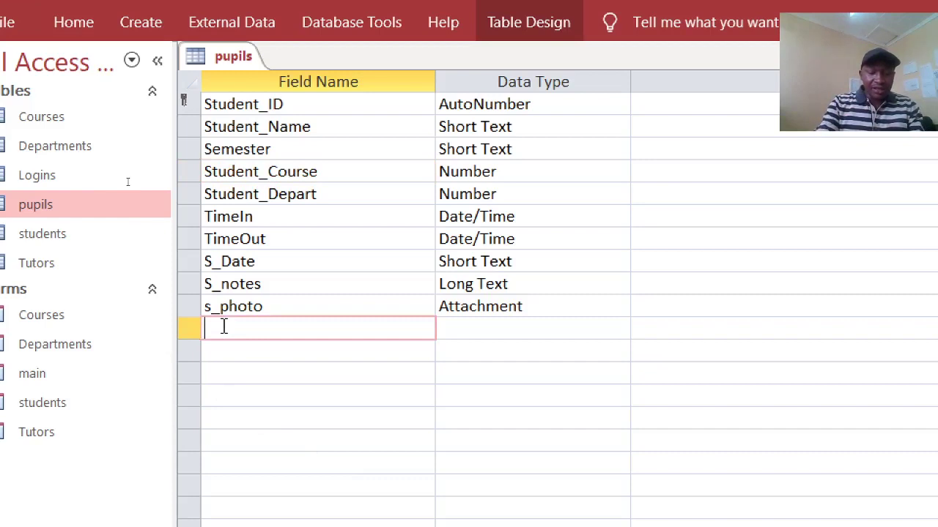
text(AD)
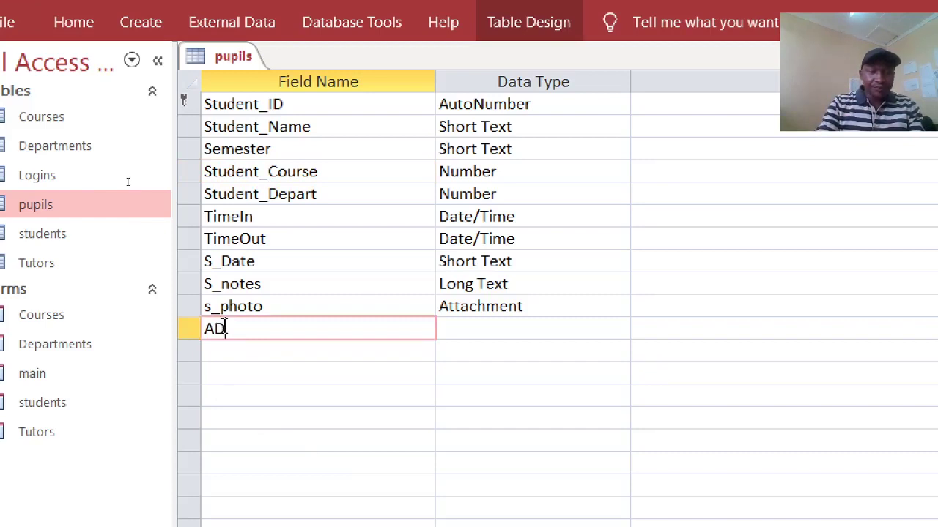
key(BackSpace)
text(dmisson)
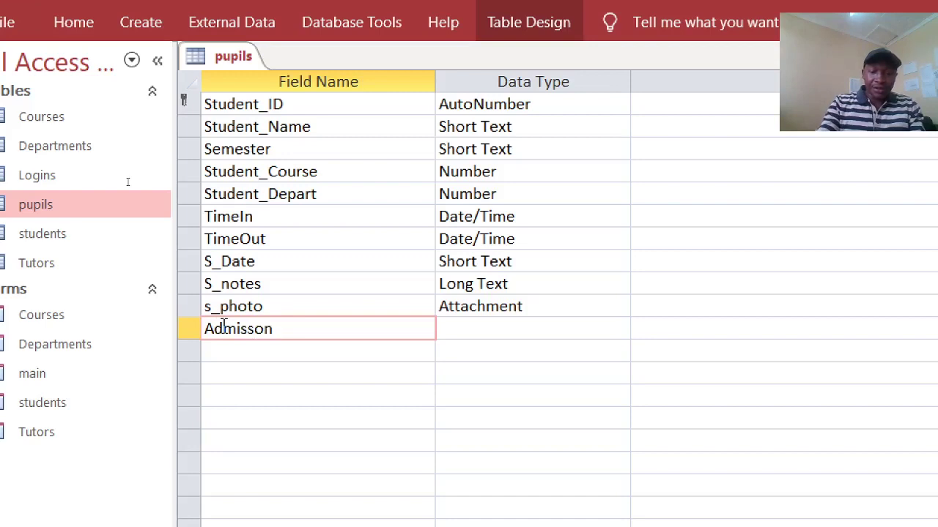
key(BackSpace)
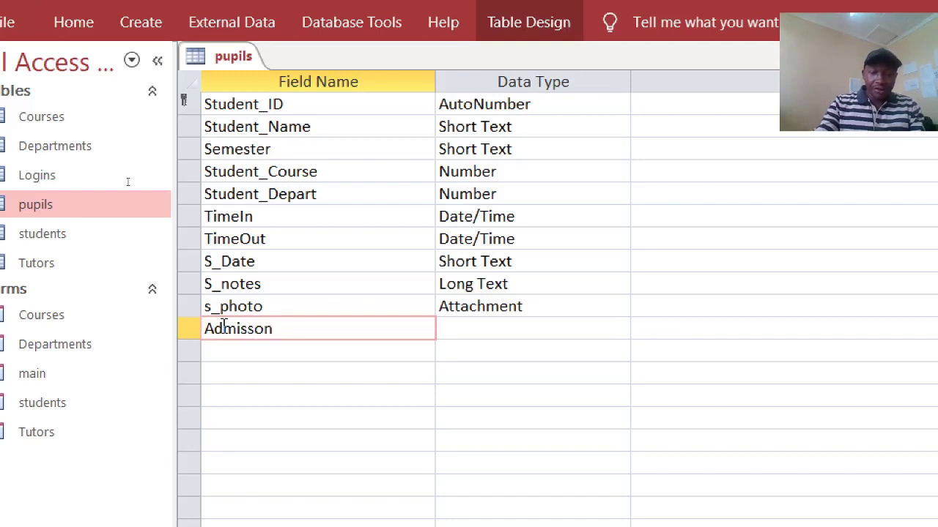
text(YeAr)
key(BackSpace)
key(BackSpace)
text(ar)
click(501, 329)
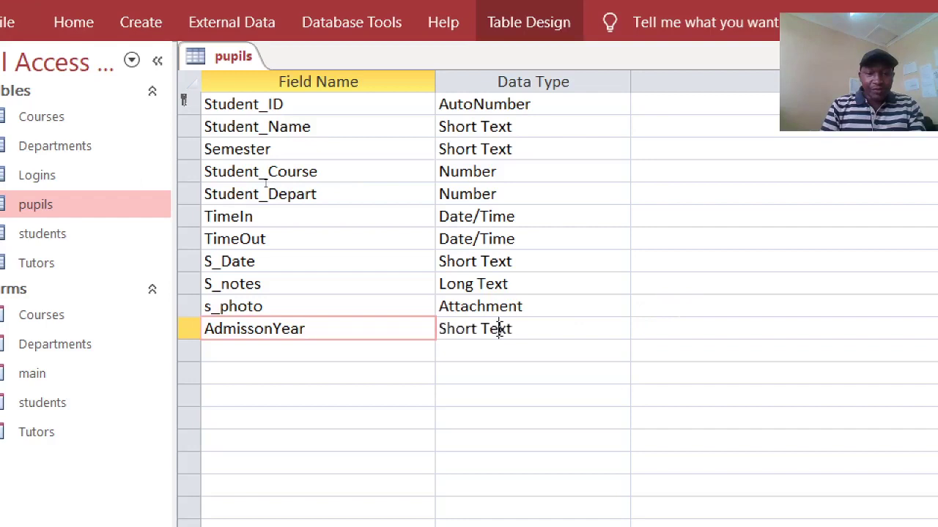
click(619, 329)
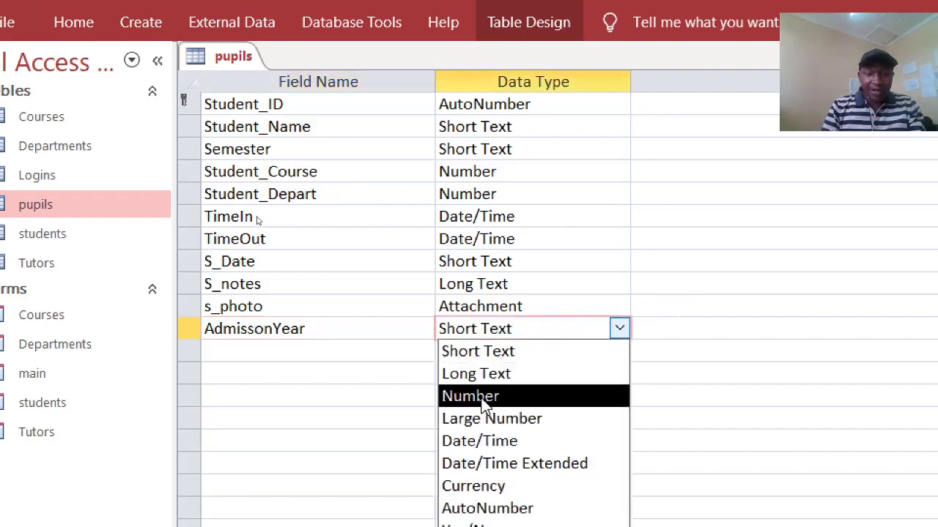
click(483, 396)
Step: Add a second Number field named ExitYear below AdmissonYear
click(236, 351)
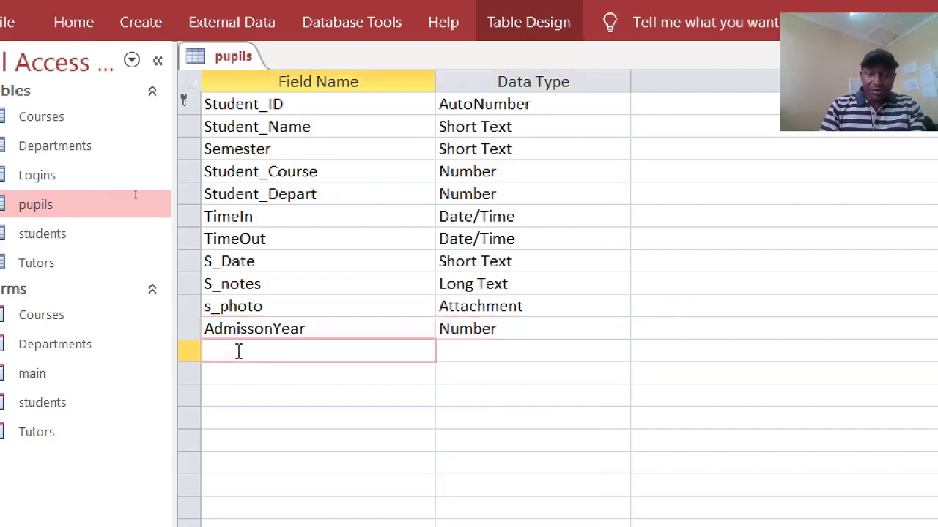
text(Exit)
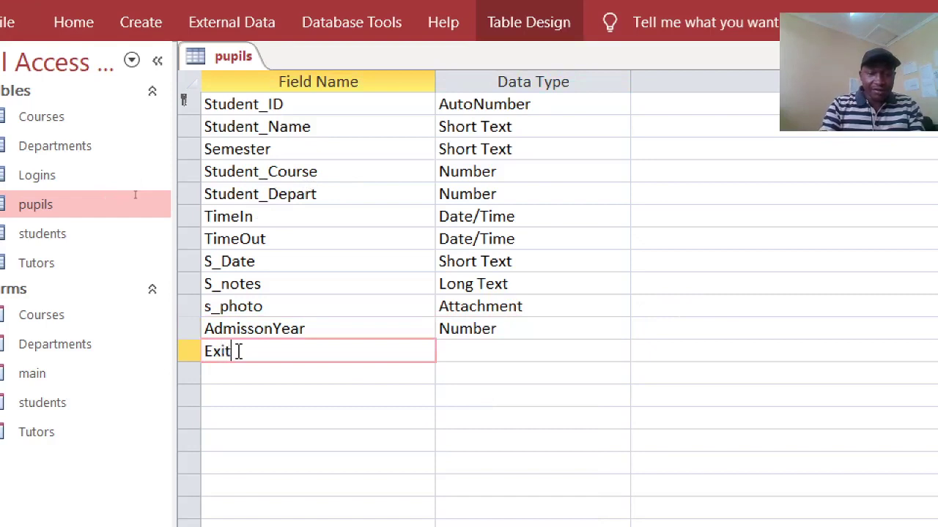
text(Y)
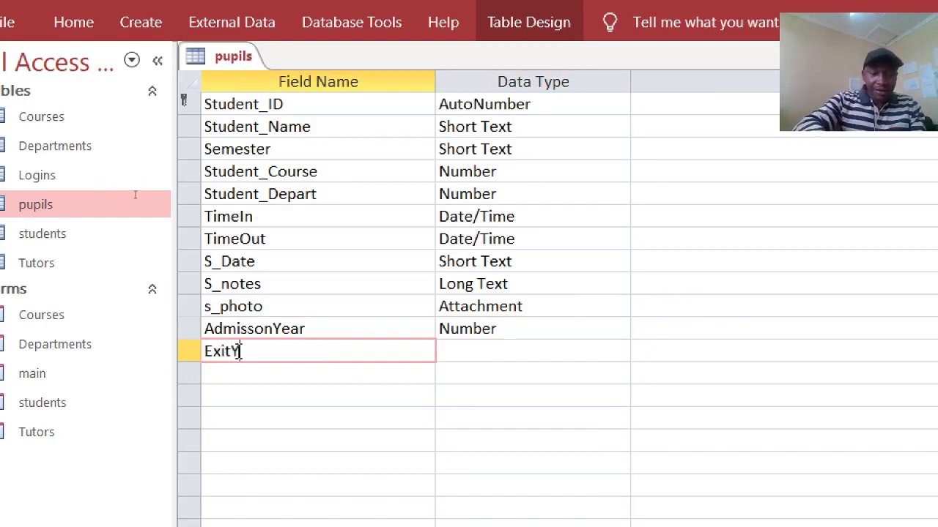
text(ear)
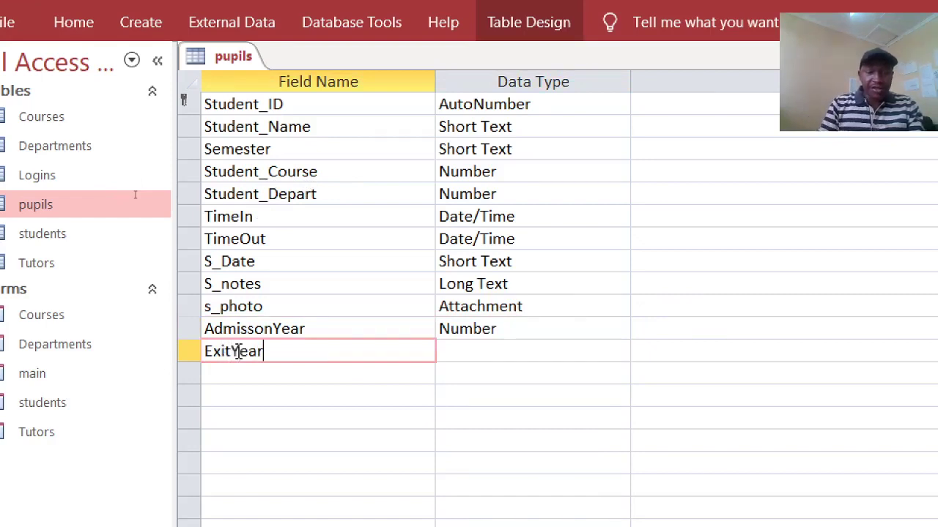
click(473, 360)
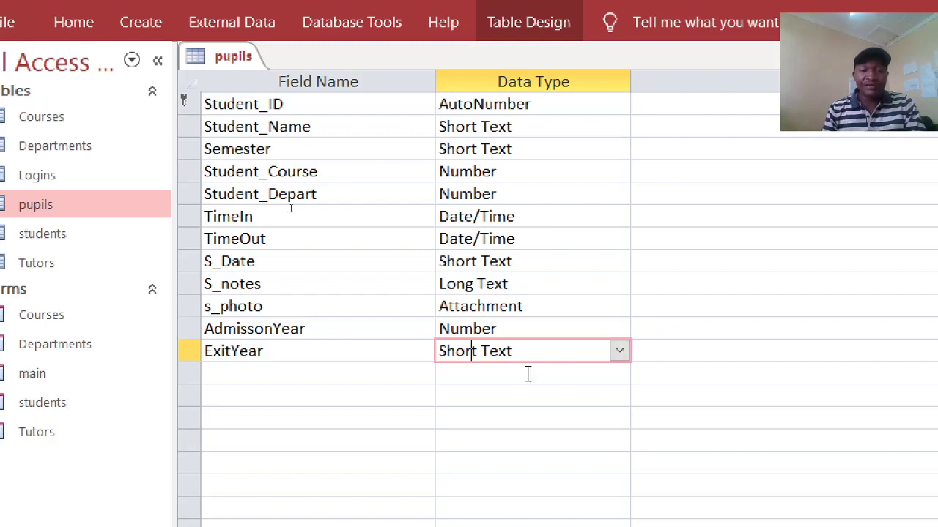
click(620, 352)
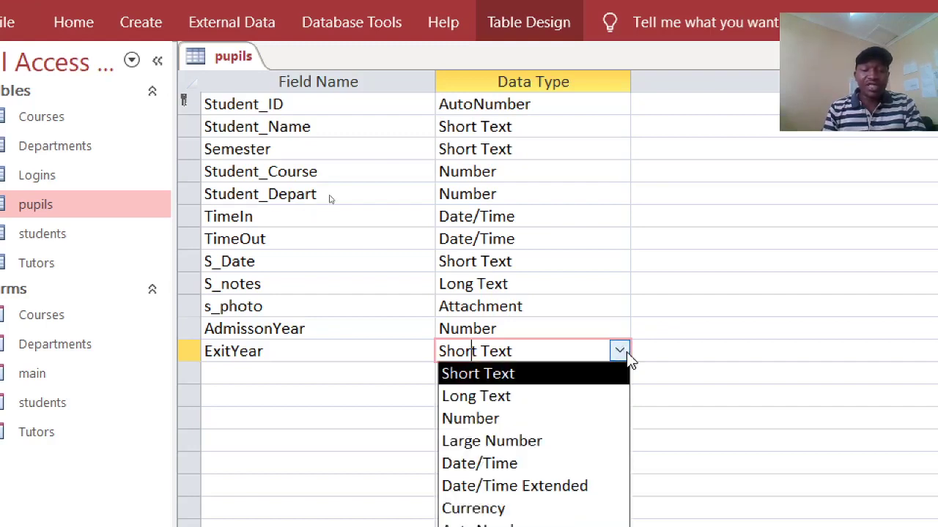
click(523, 420)
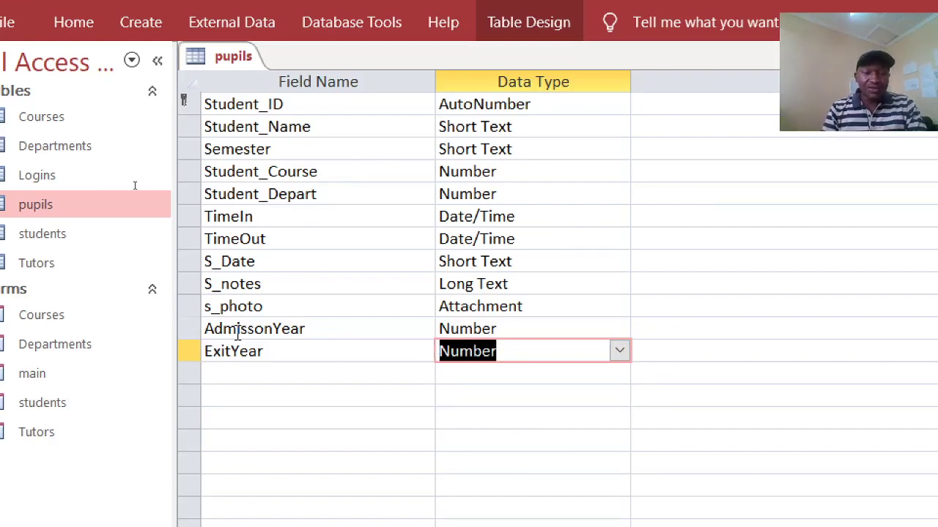
click(521, 329)
scroll(351, 341, down, 2)
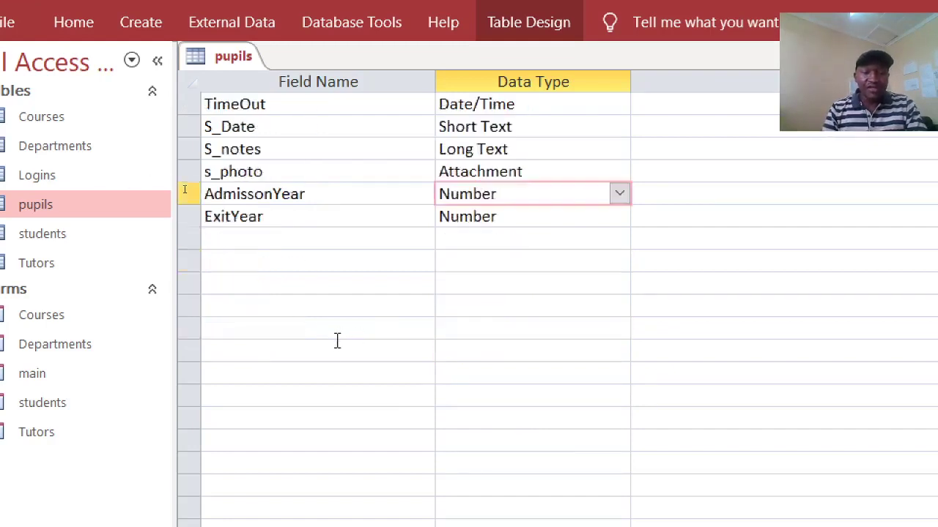
scroll(337, 341, down, 3)
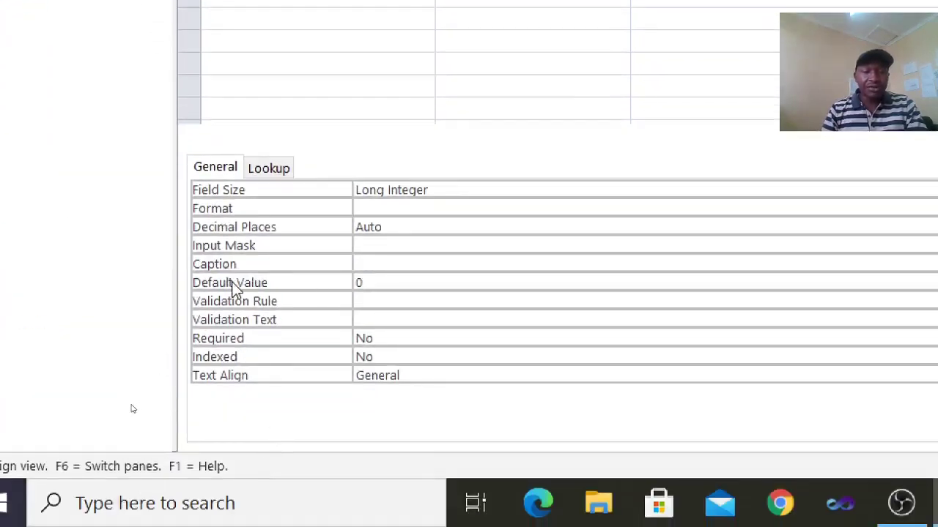
Step: Replace AdmissonYear's Default Value of 0 with 2017
double_click(373, 283)
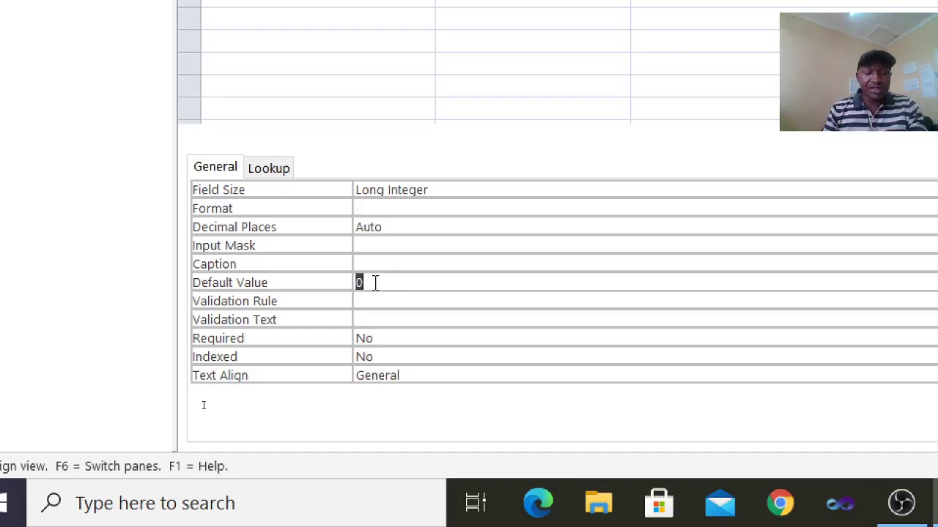
text(2017)
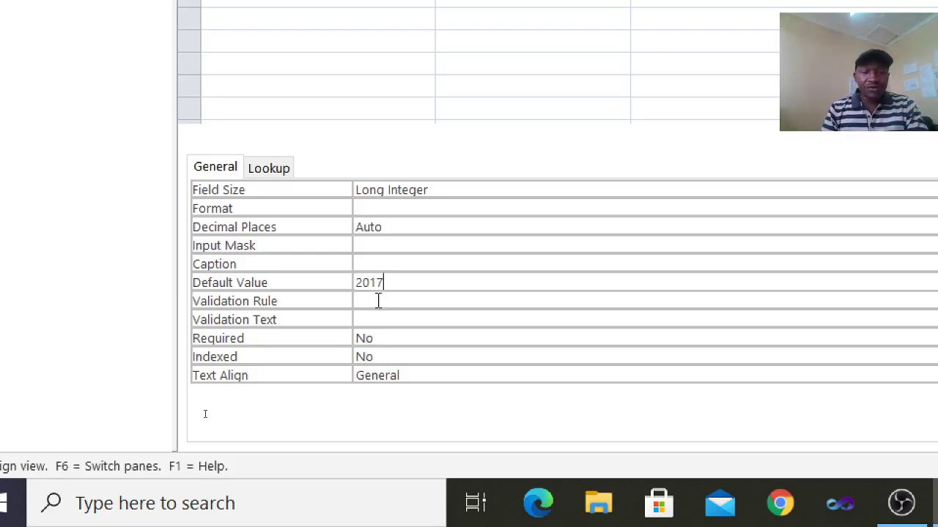
click(378, 301)
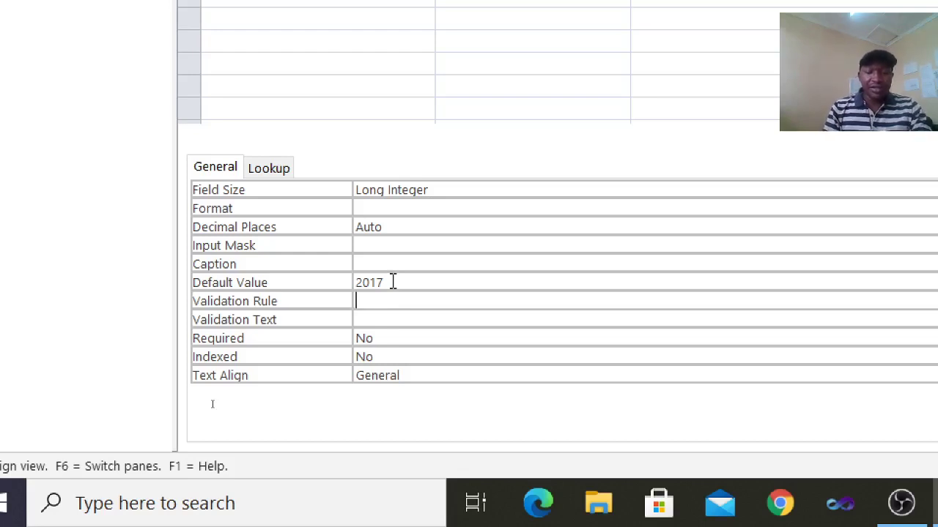
Step: Enter the AdmissonYear validation rule >=2017 And <=Year(Date())+1
text(>-201)
key(BackSpace)
key(BackSpace)
key(BackSpace)
key(BackSpace)
text(-)
key(BackSpace)
text(=29)
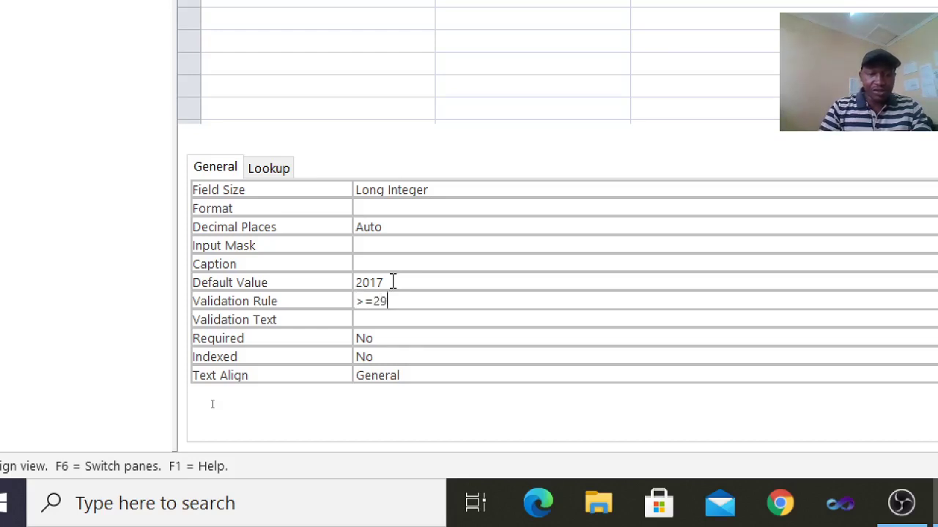
key(BackSpace)
text(017)
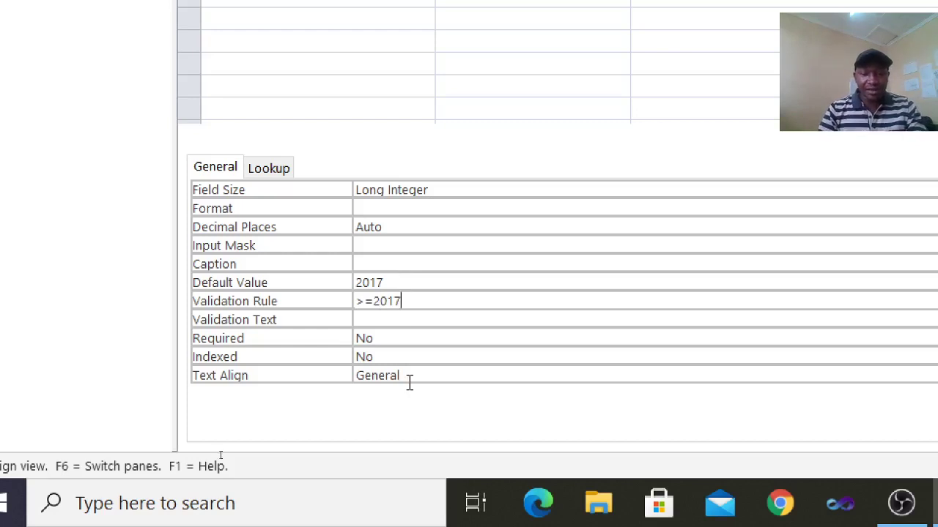
text( and )
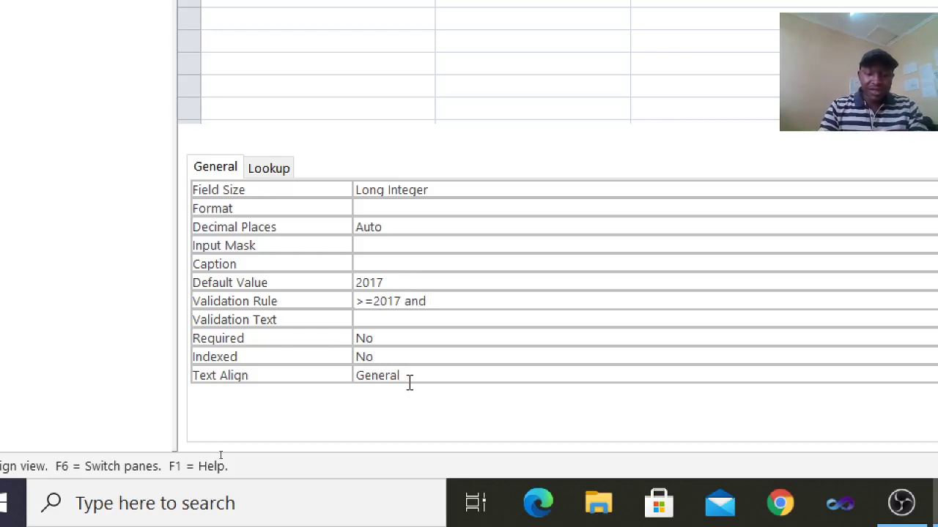
text(<)
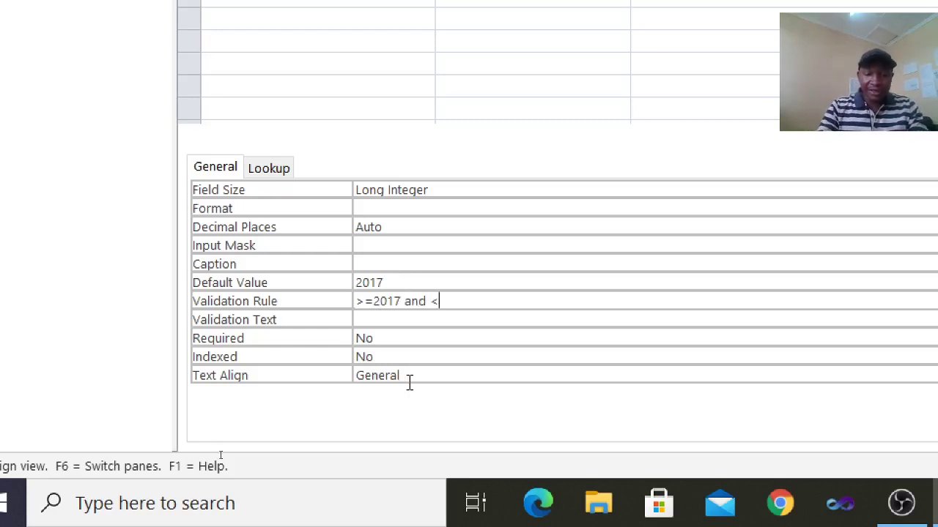
text(=)
text(yeaar)
key(BackSpace)
key(BackSpace)
text(r)
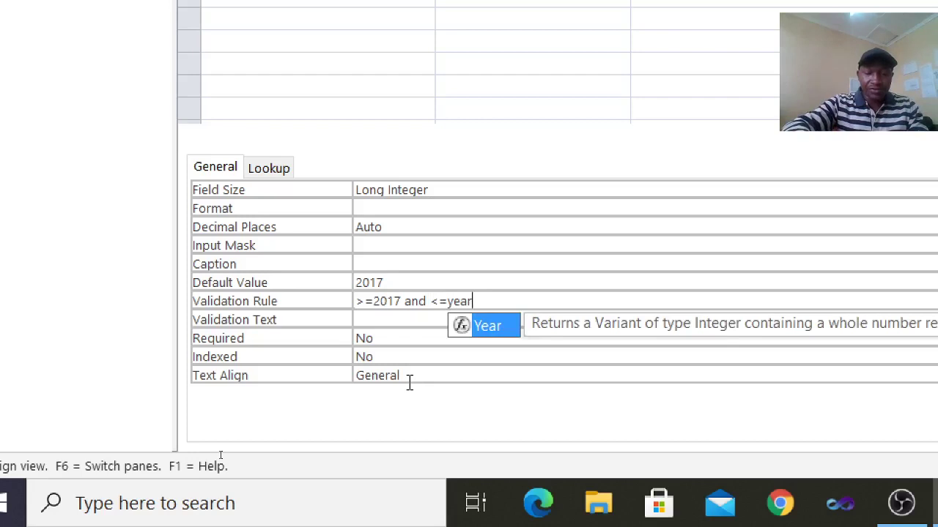
text((date)
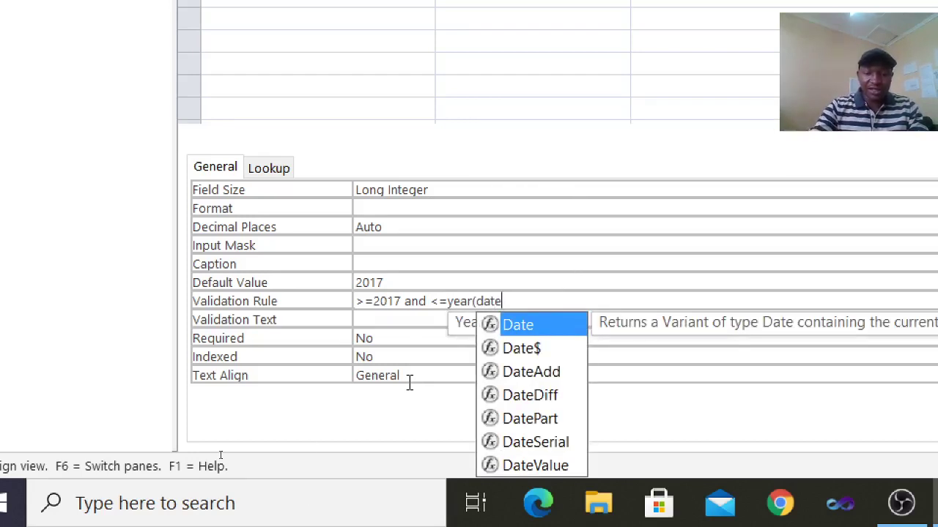
text(())
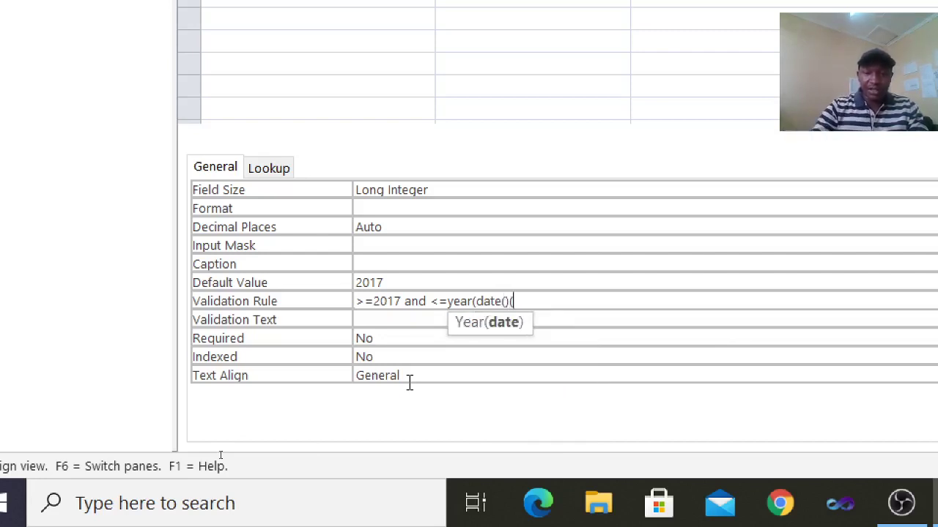
text())
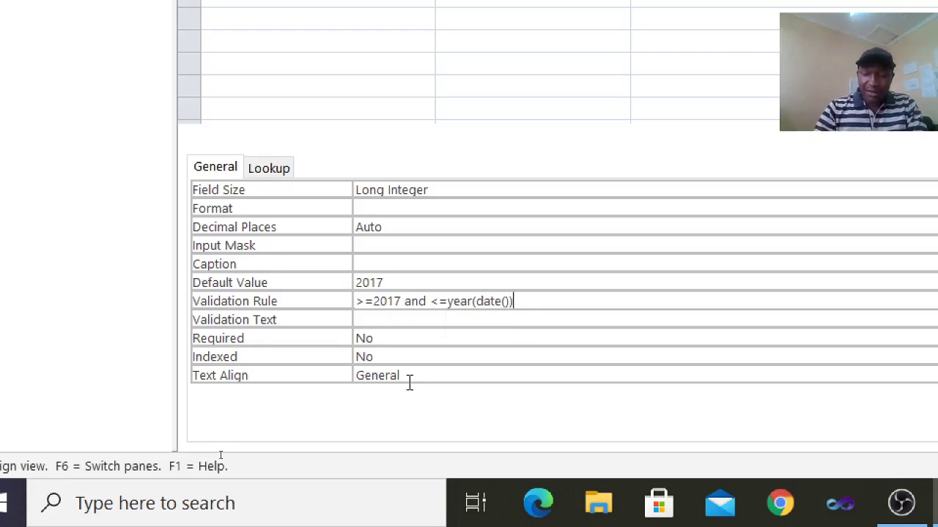
text(+)
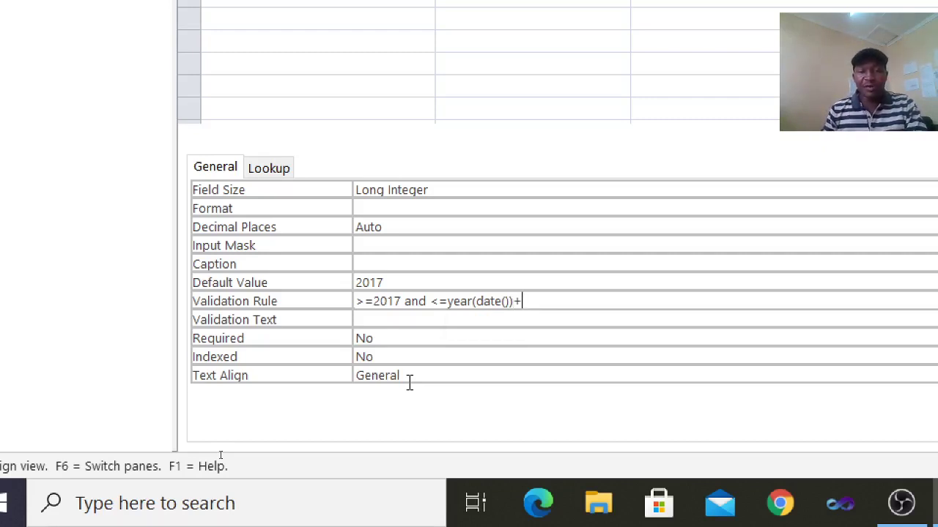
text(2)
key(BackSpace)
text(1)
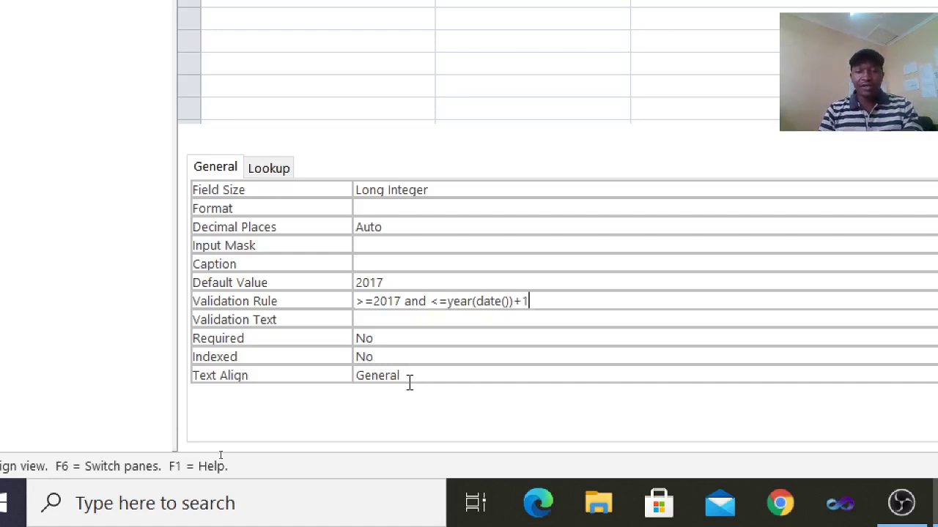
click(367, 315)
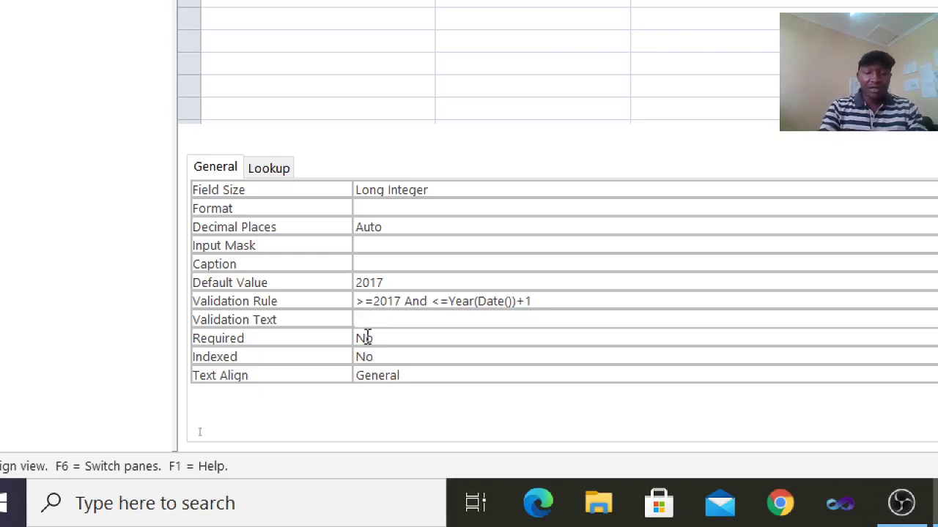
Step: Set AdmissonYear's Validation Text to 'This pupil bust have been here from 2017 and Exit by year 2022'
text(A)
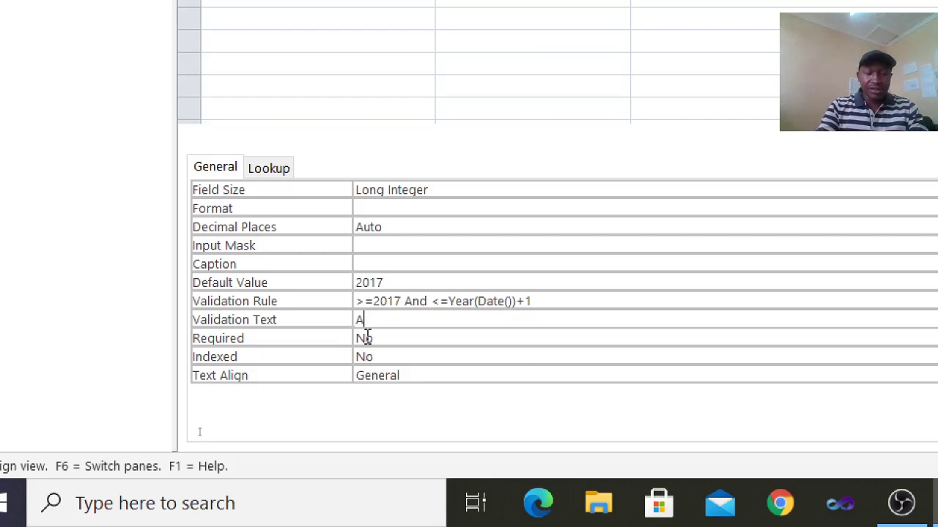
key(BackSpace)
text(Th)
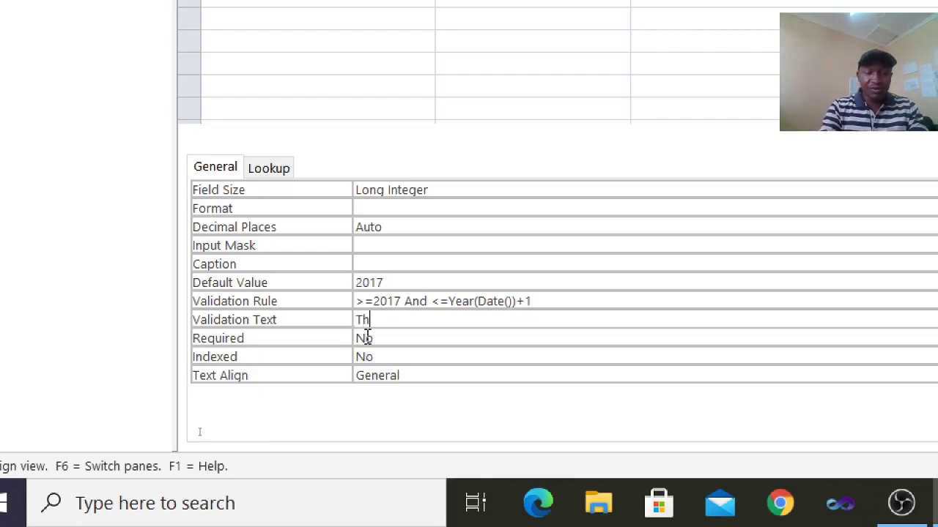
text(is pupil )
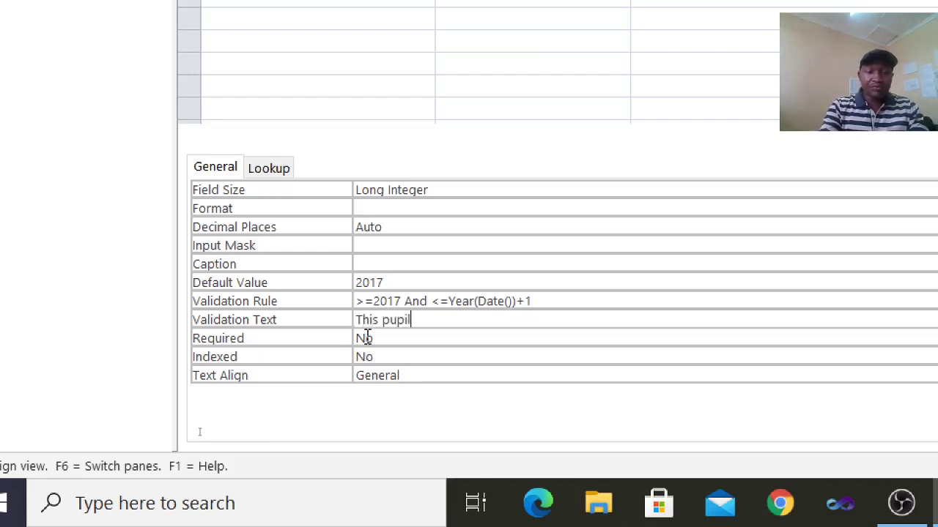
text(bust have)
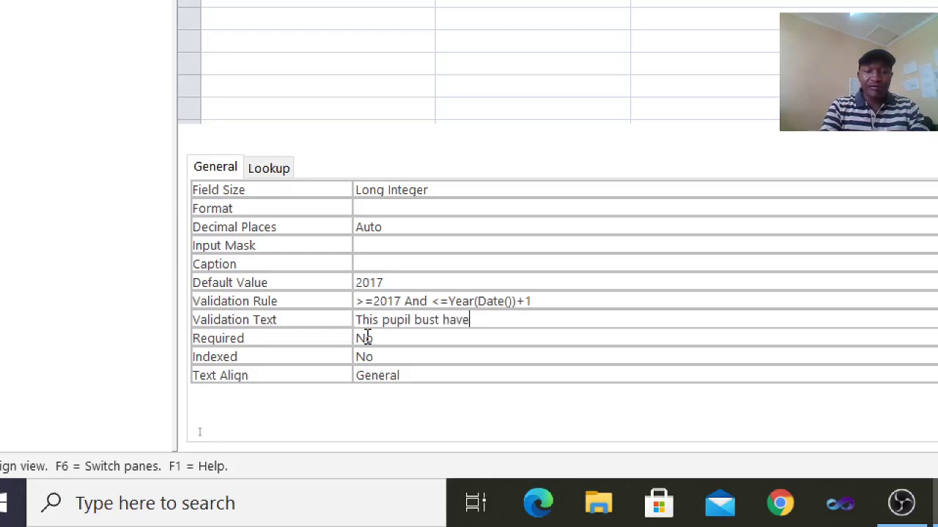
text( been )
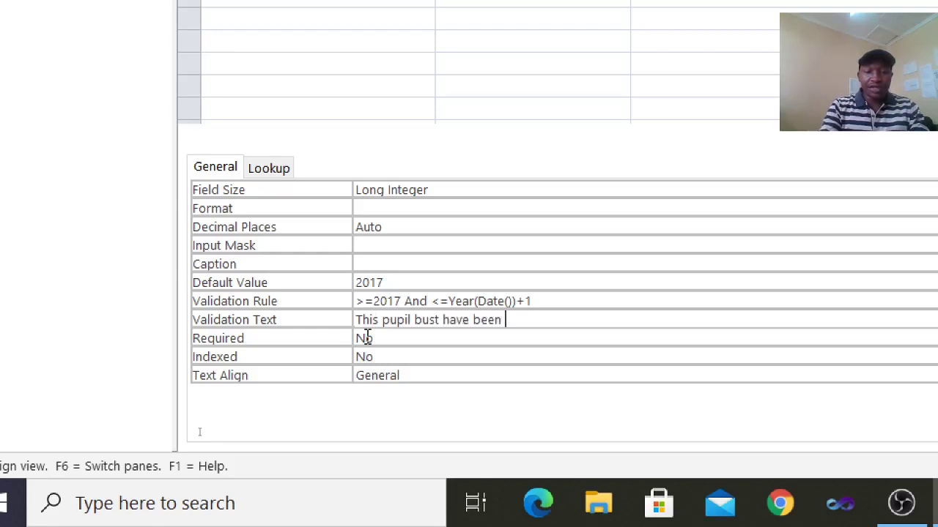
text(hrere)
key(BackSpace)
key(BackSpace)
key(BackSpace)
key(BackSpace)
text(ere from )
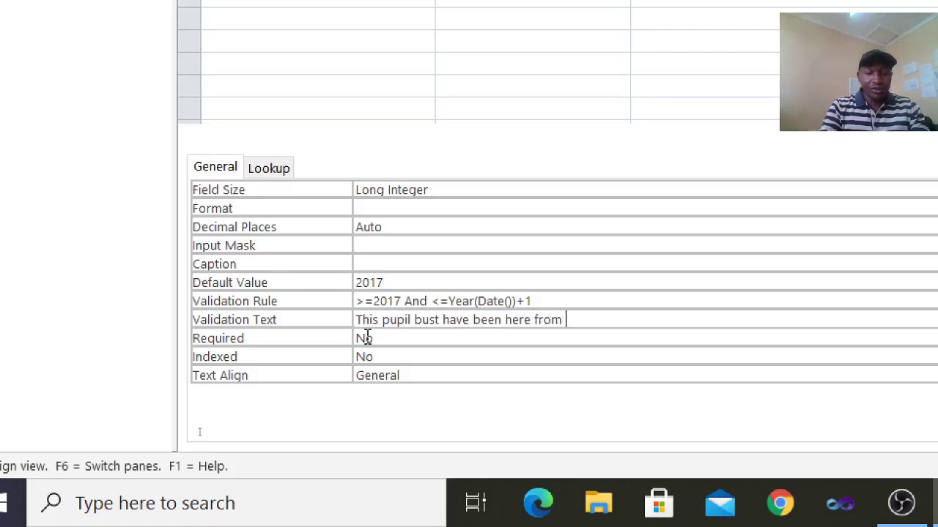
text(2017 and)
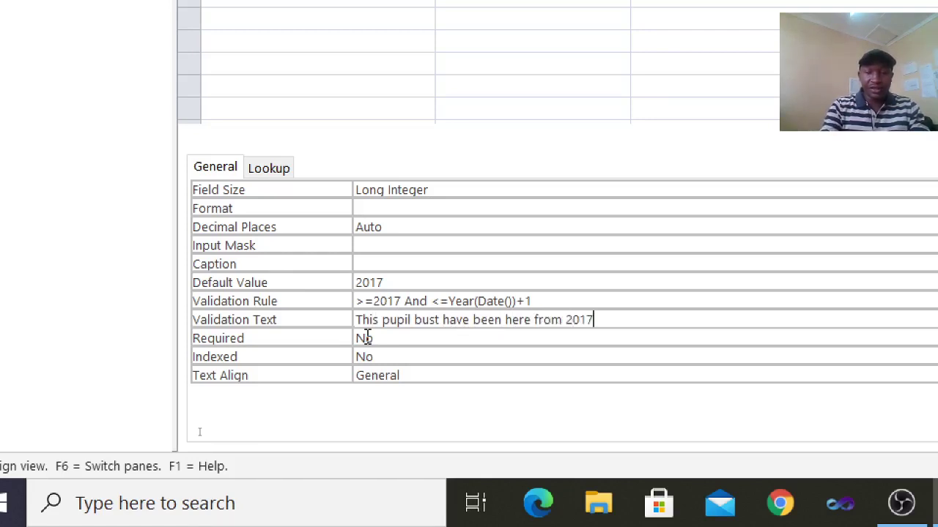
text(Exit by )
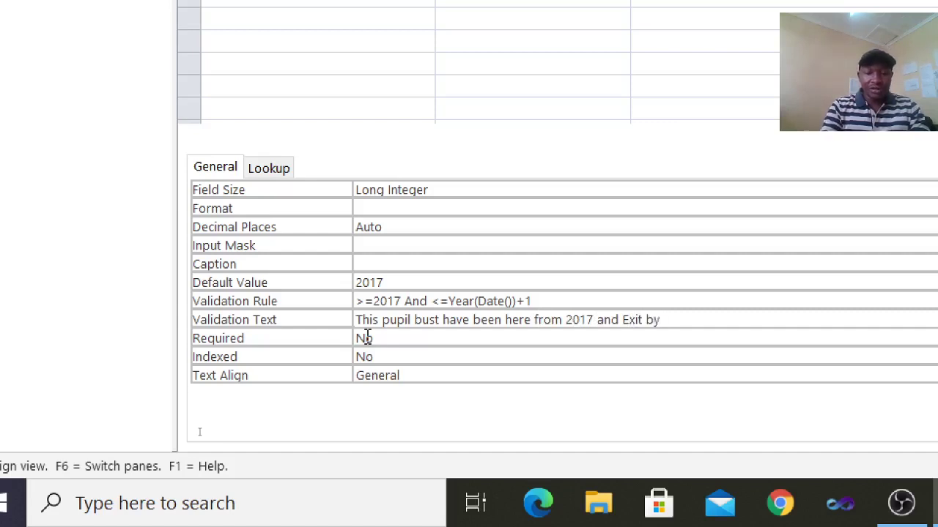
text(year 2022)
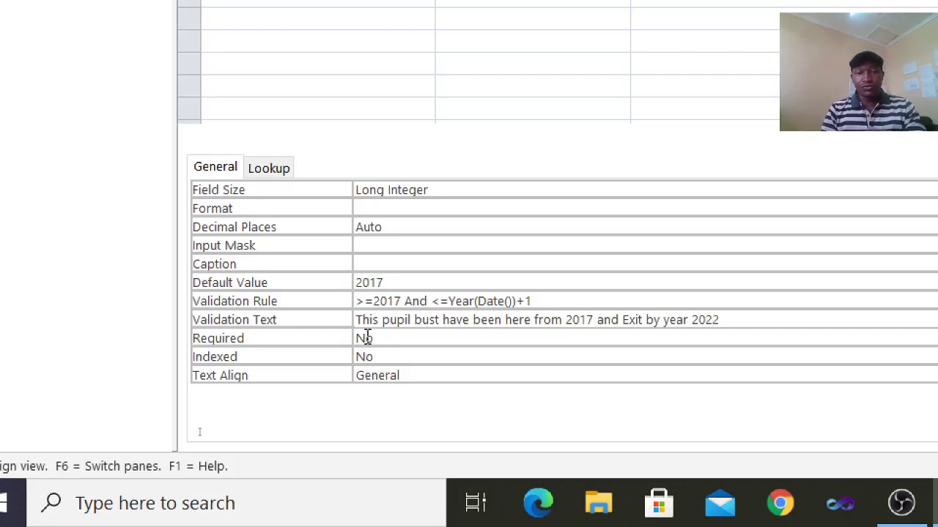
click(411, 344)
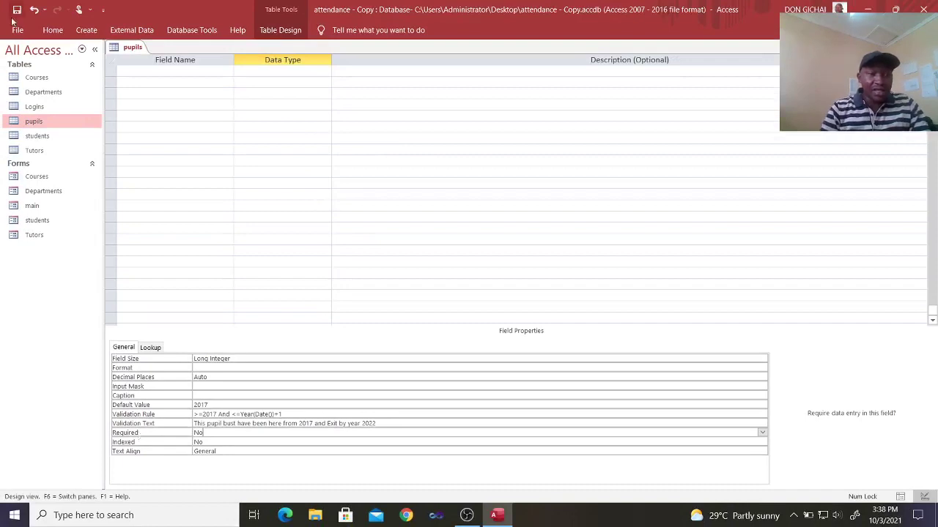
Step: Save the table design, accepting the data-integrity test and its warning
click(16, 9)
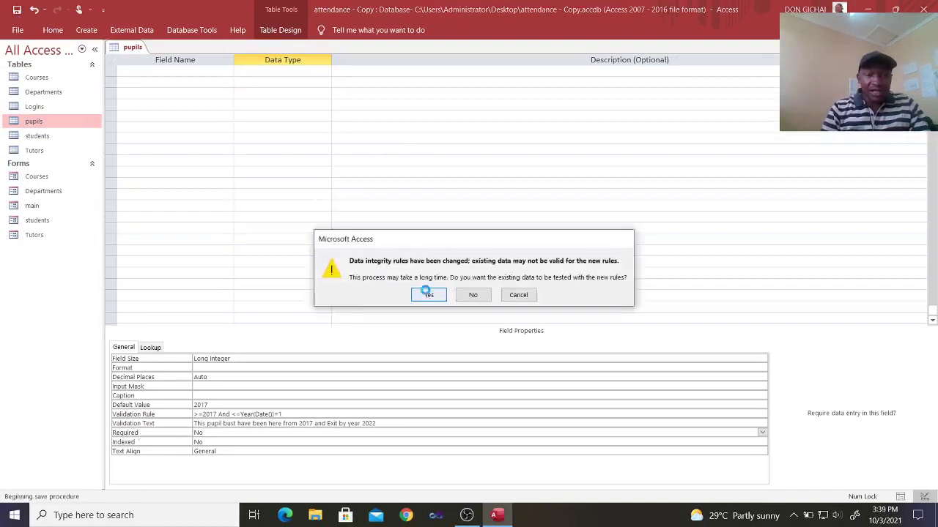
click(428, 294)
click(432, 307)
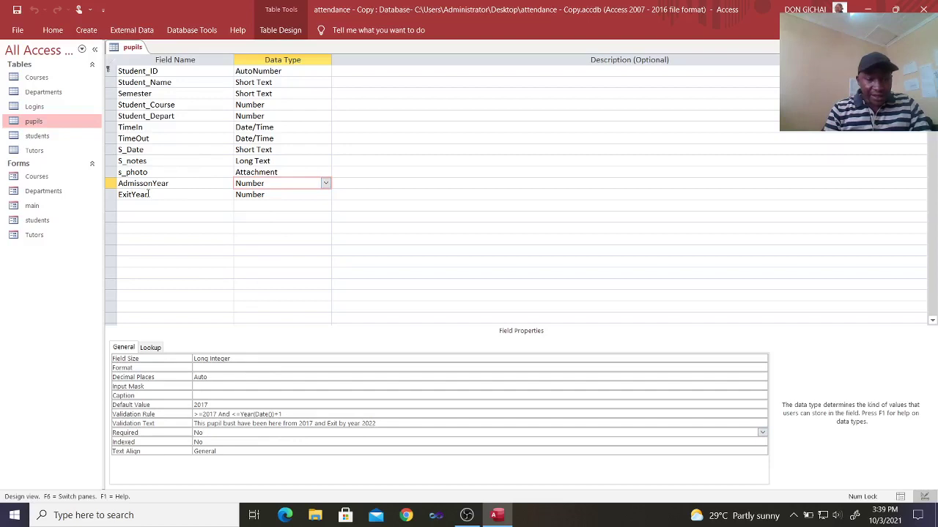
Step: Give ExitYear a default value of 2022 and an initial validation rule of =2022
click(269, 196)
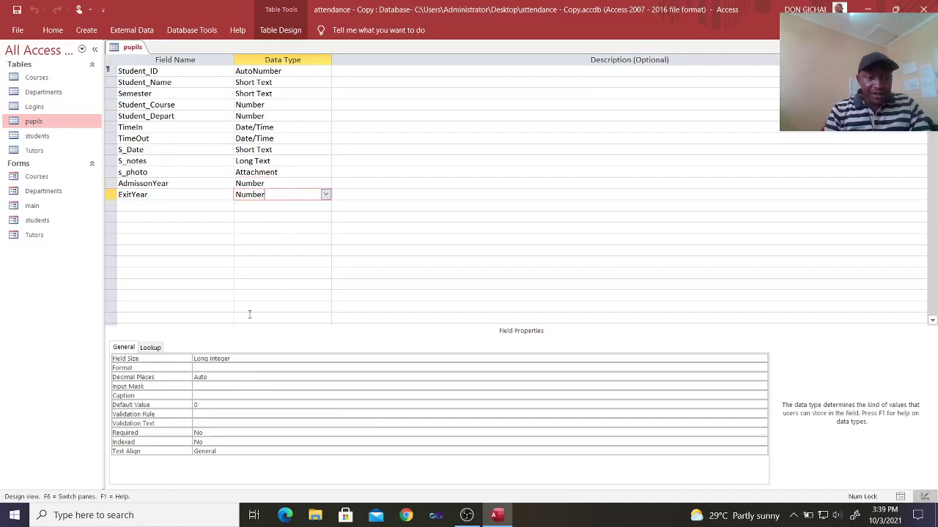
click(147, 404)
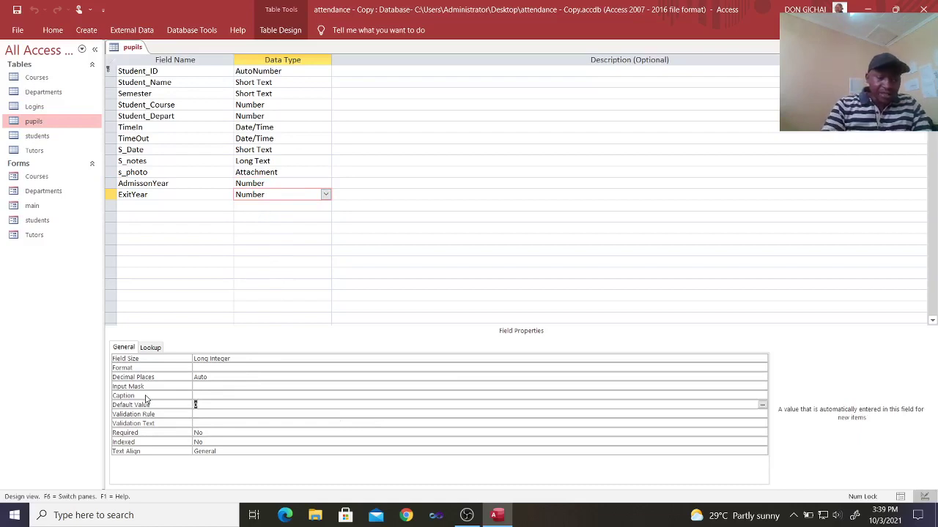
text(2023)
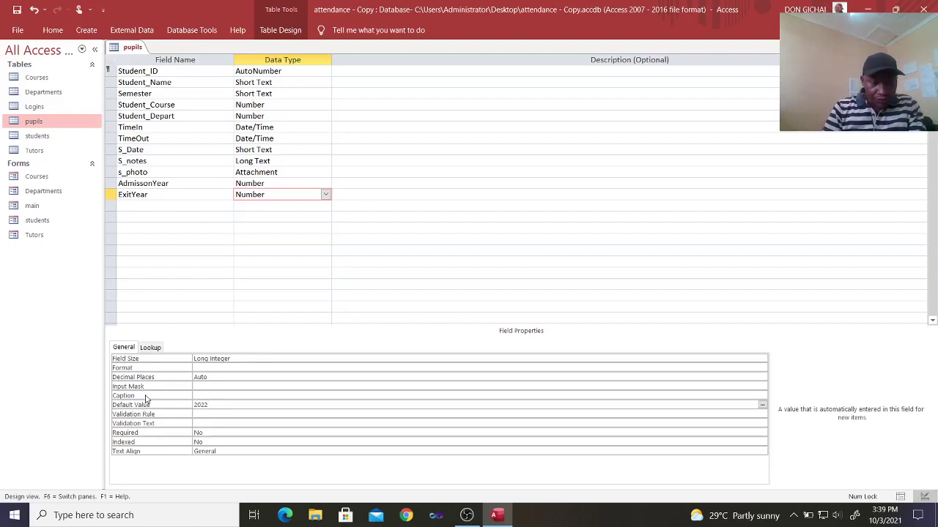
click(196, 414)
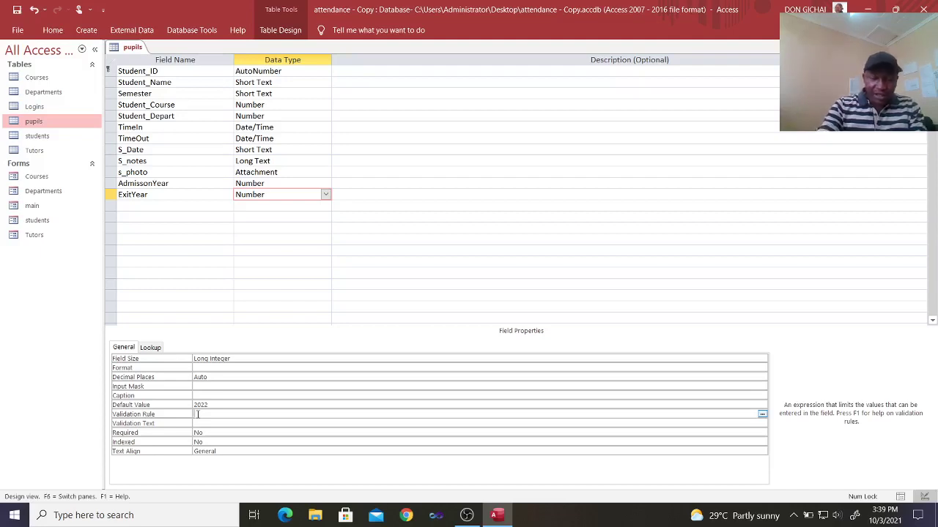
text(>)
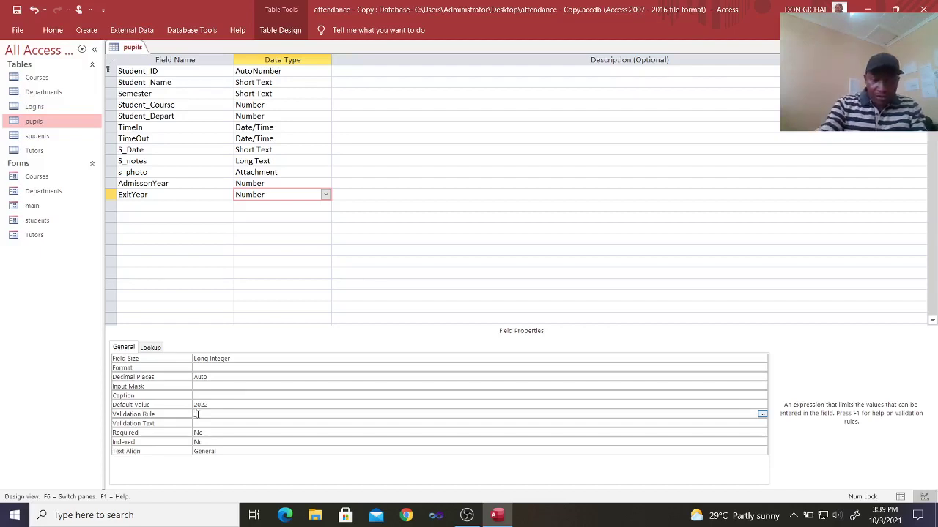
text(2022)
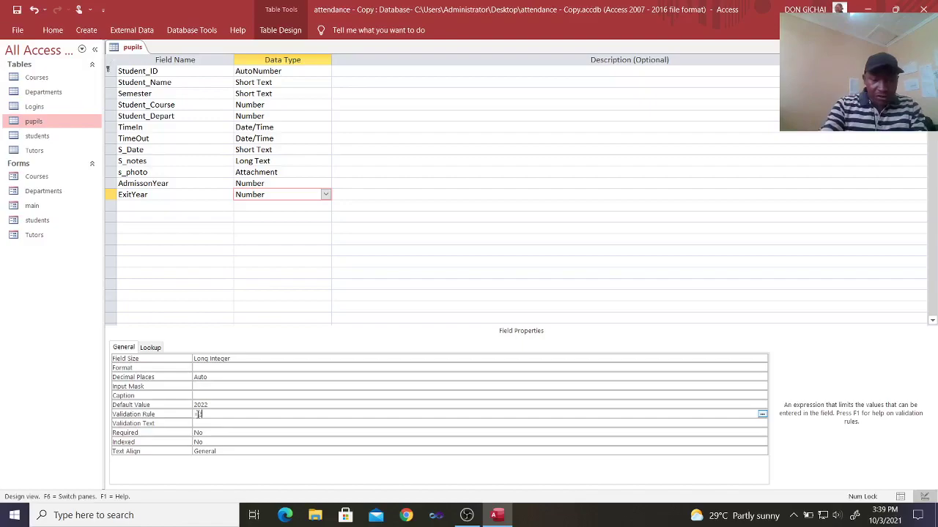
text(=2022)
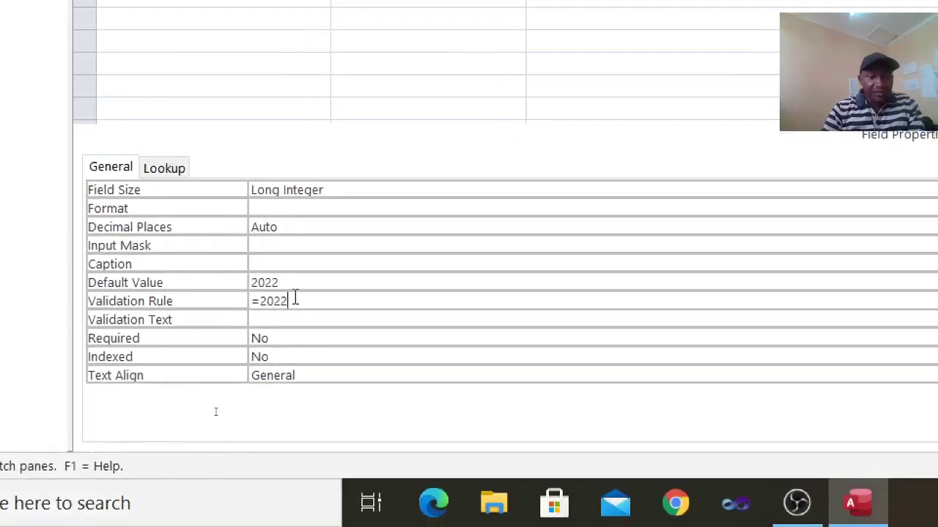
click(275, 325)
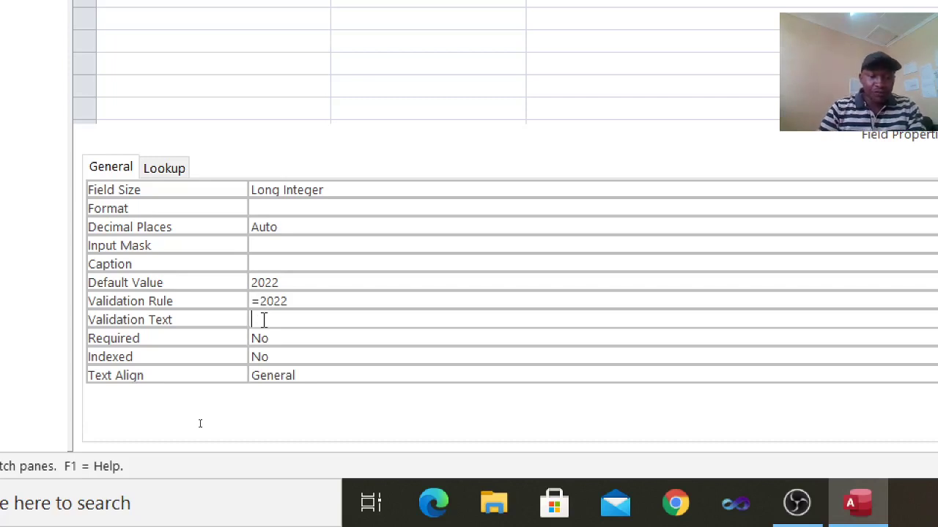
Step: Rewrite ExitYear's validation rule as =Year(Date())+1
click(197, 301)
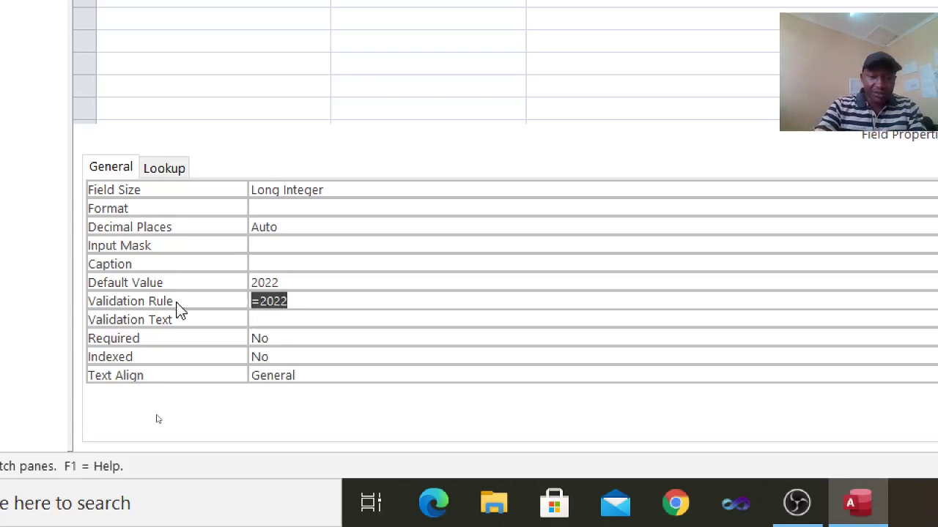
text(=year)
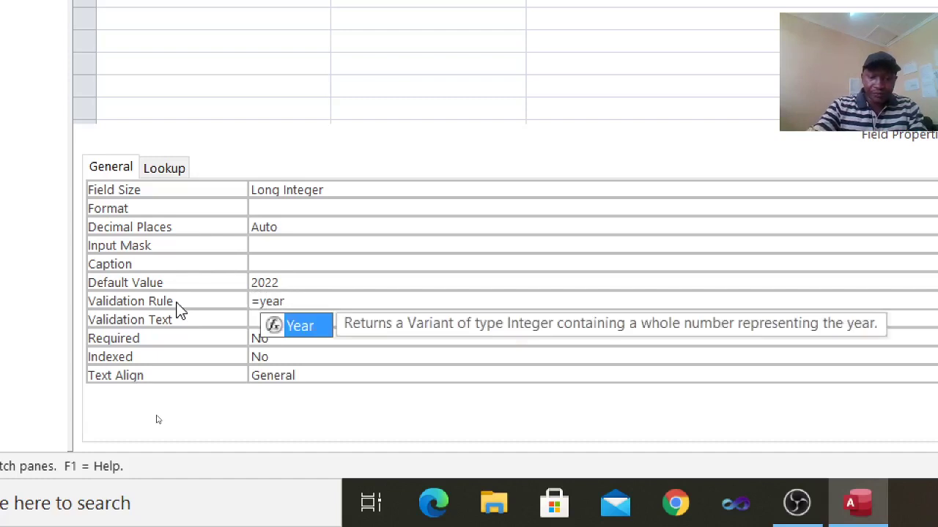
text((date)
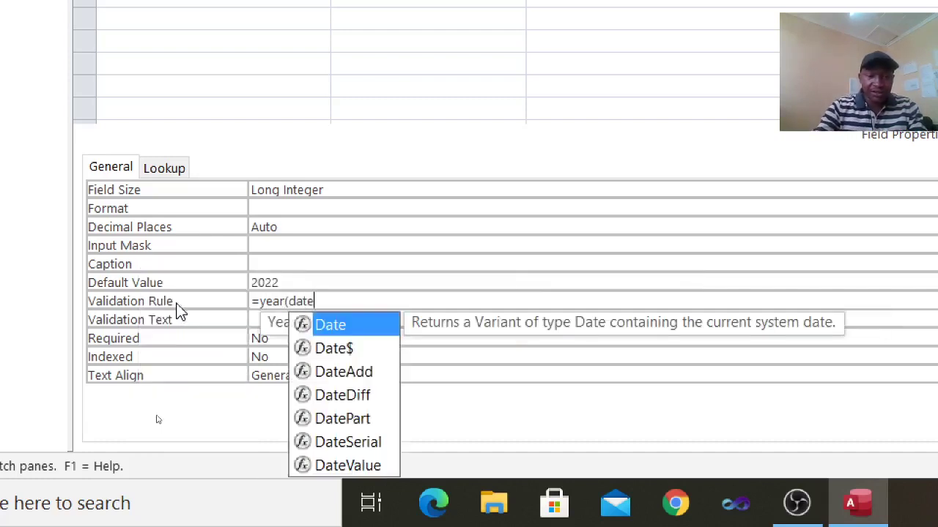
text(())
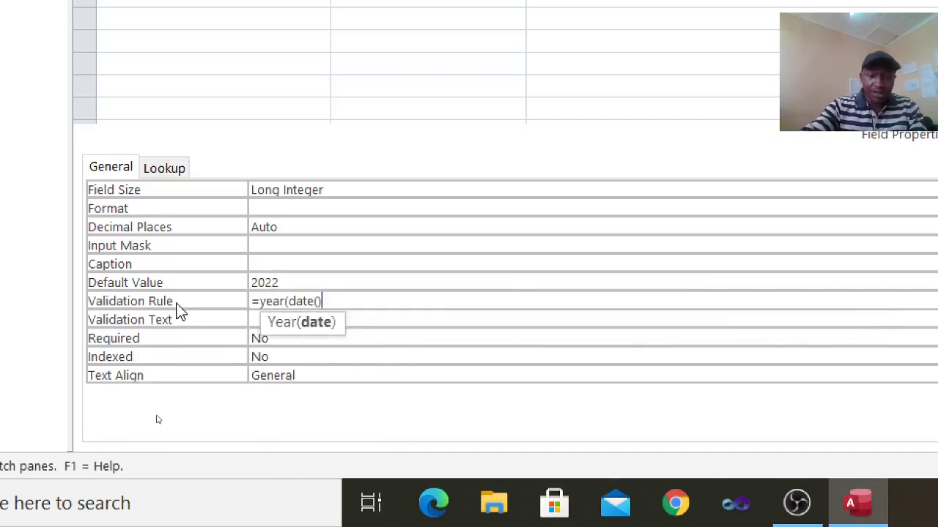
text(()
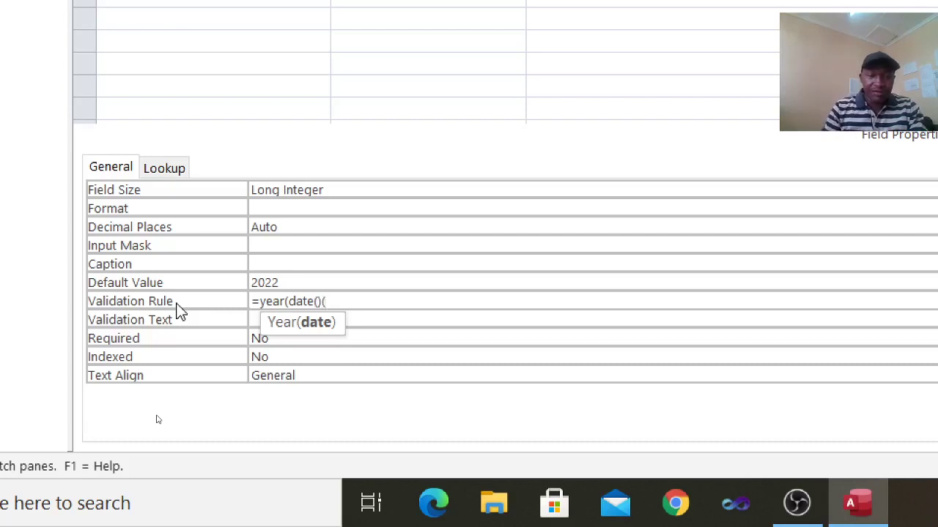
key(BackSpace)
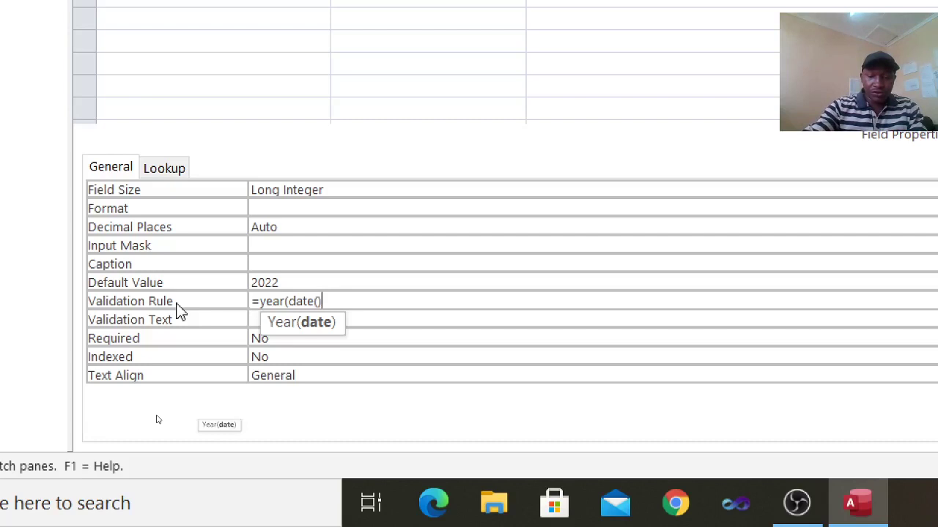
text())
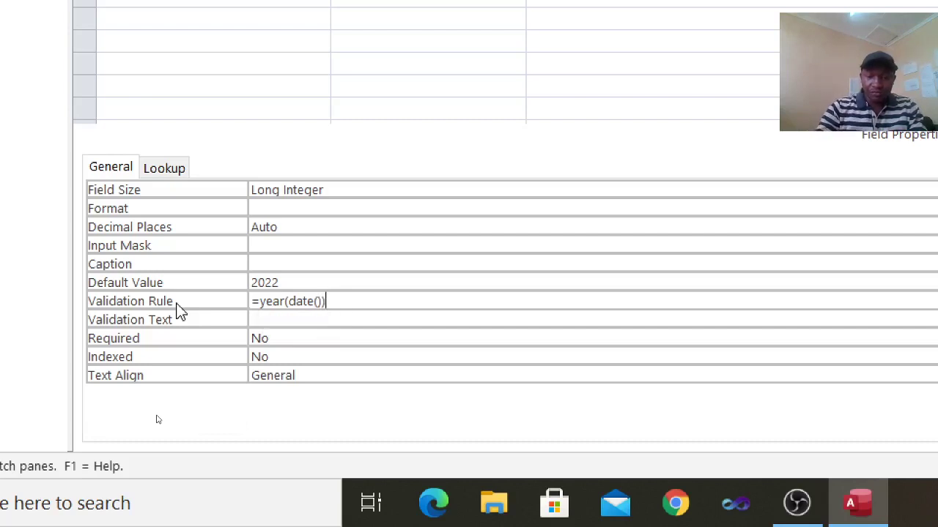
text(+1)
Step: Set ExitYear's Validation Text to 'The pupil must exit in the year 2022!!' and save the design
click(266, 319)
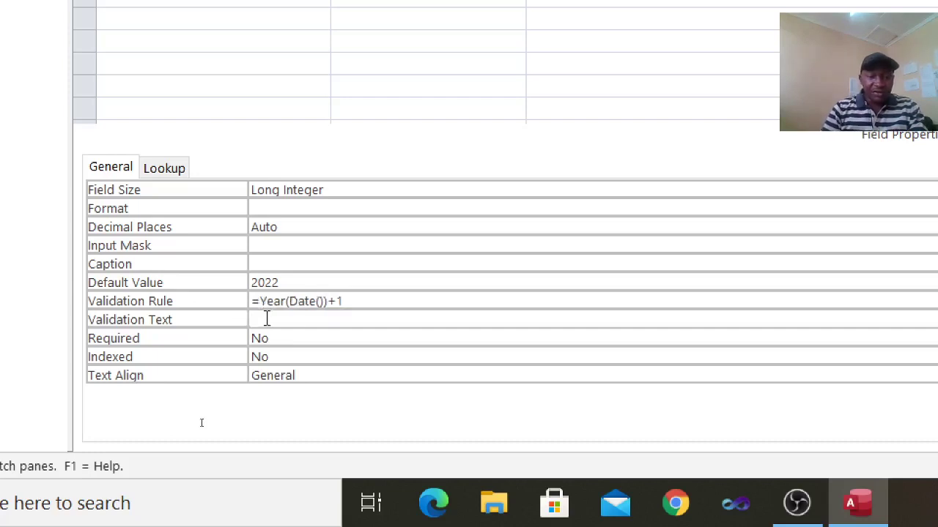
text(Te)
key(BackSpace)
text(he sutu)
key(BackSpace)
key(BackSpace)
key(BackSpace)
text(t)
key(BackSpace)
key(BackSpace)
text(pupil )
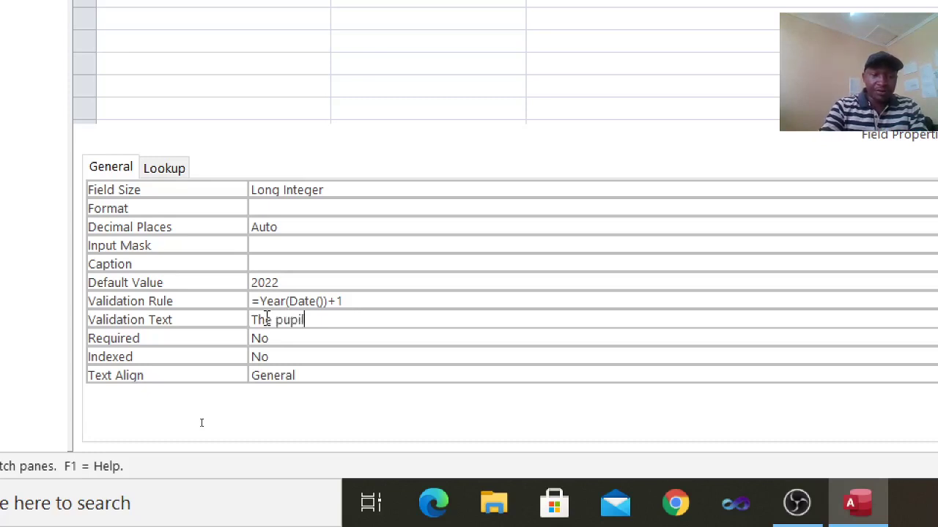
text(m)
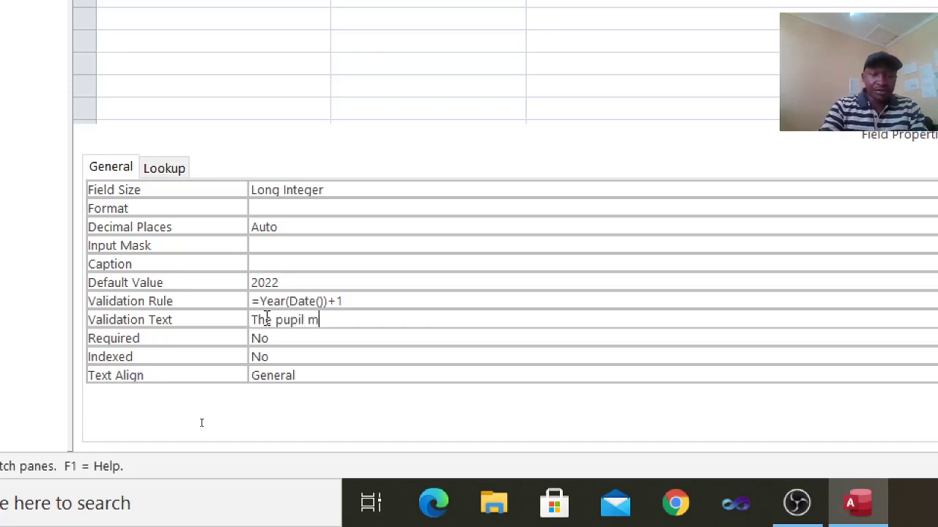
text(ust exit in the eya)
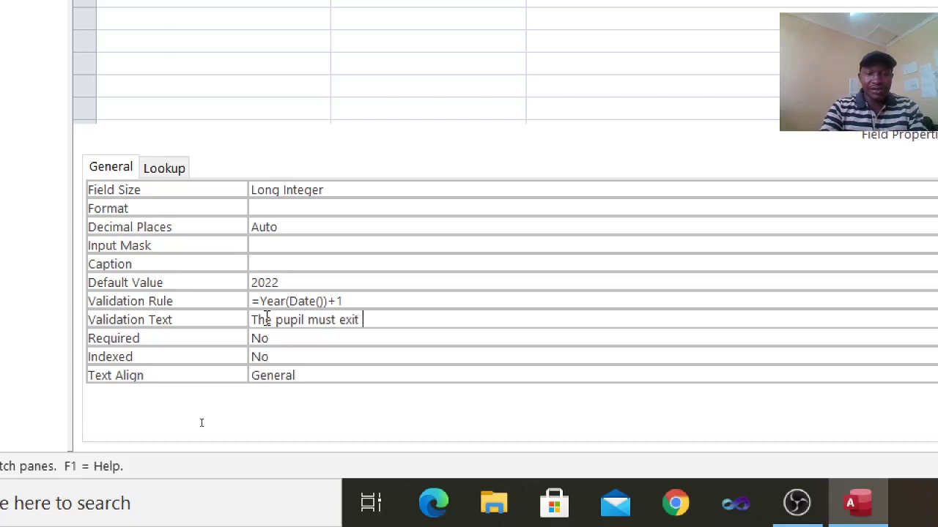
key(BackSpace)
key(BackSpace)
key(BackSpace)
text(year 2)
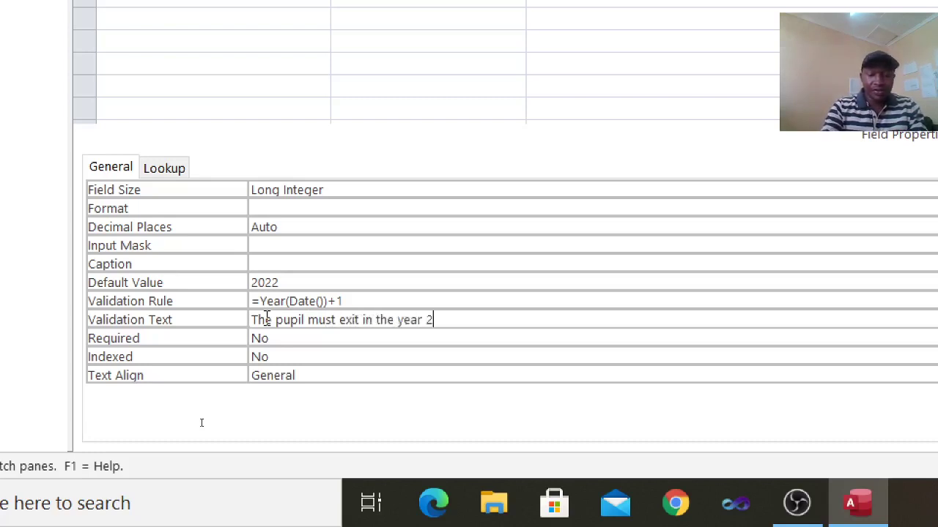
text(022!!)
click(295, 339)
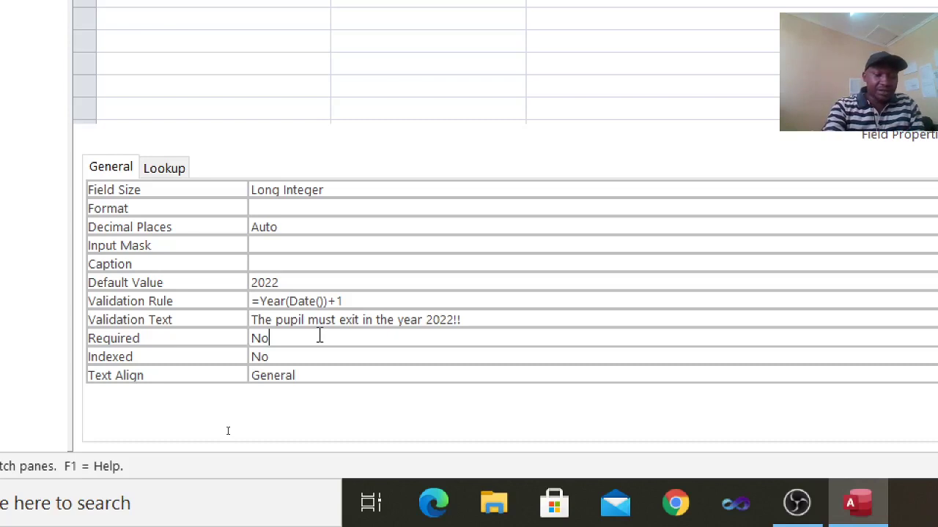
key(ctrl+s)
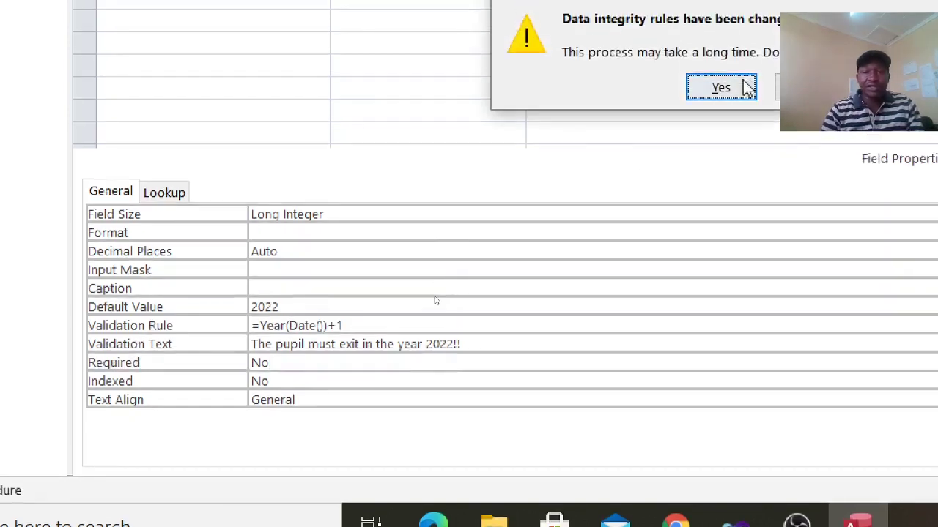
Step: Confirm both data-integrity prompts and switch the pupils table to Datasheet View
click(743, 62)
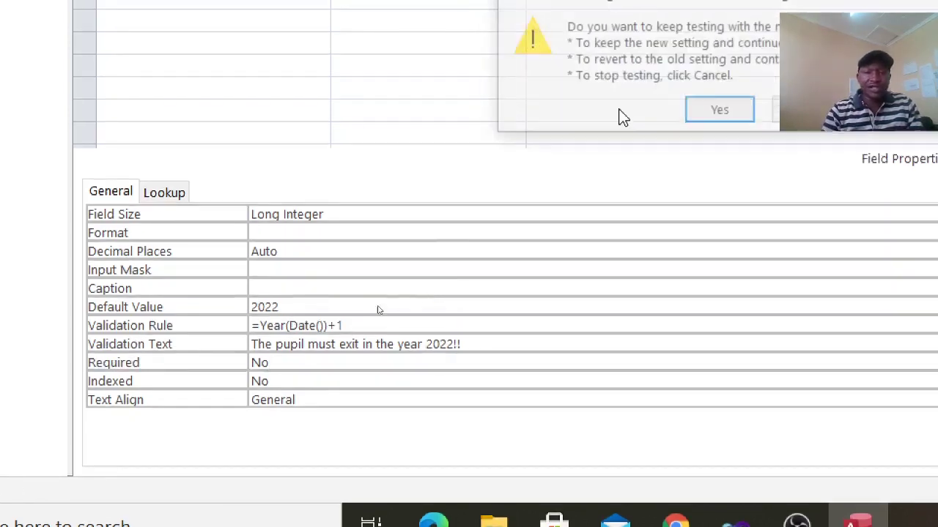
click(707, 85)
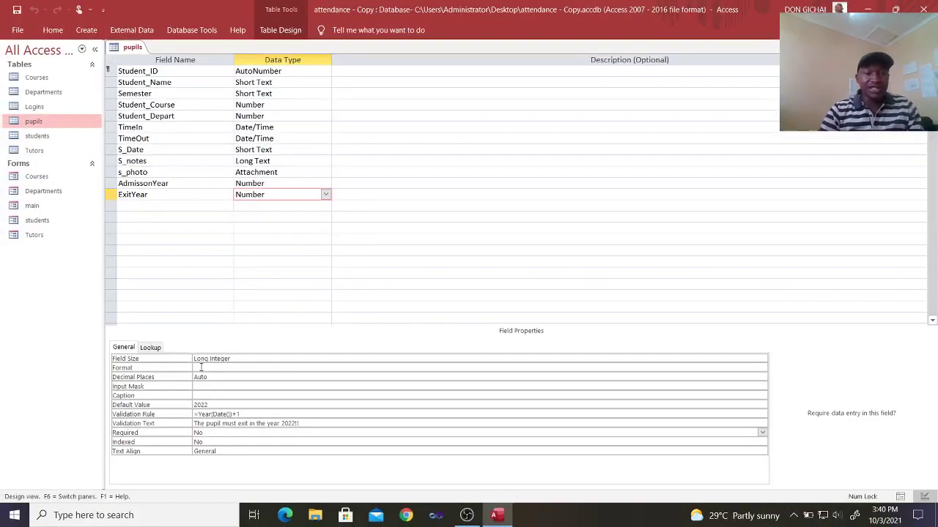
click(53, 30)
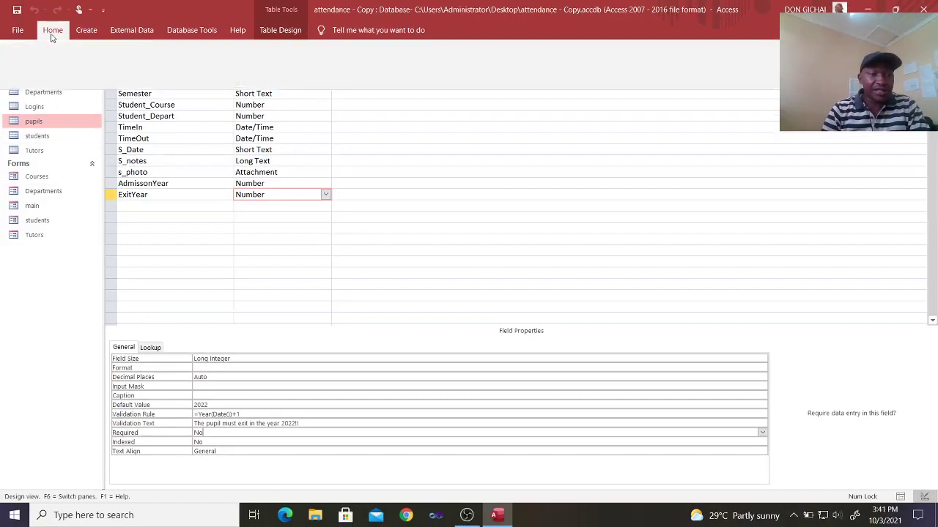
click(22, 63)
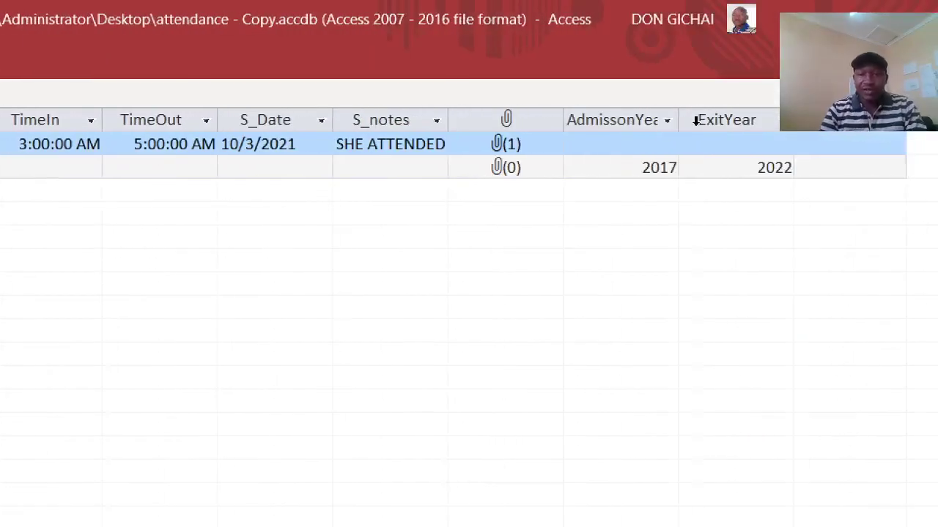
Step: Widen the AdmissonYear column and confirm admission years 2016 and 2023 are rejected
drag(683, 113, 693, 113)
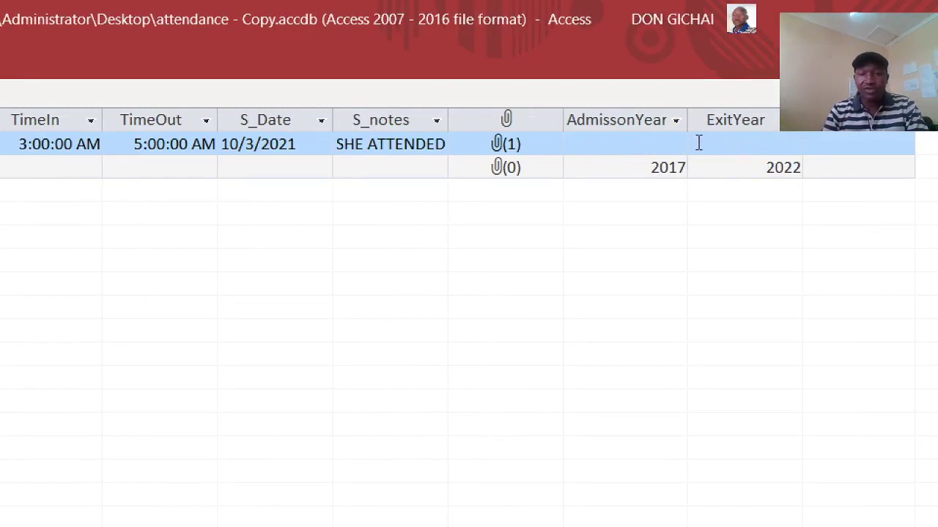
click(627, 140)
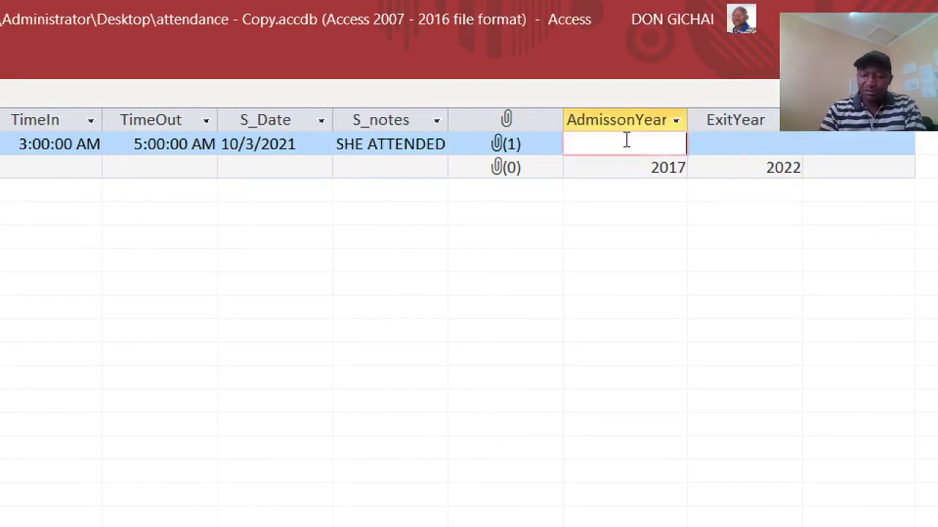
text(20)
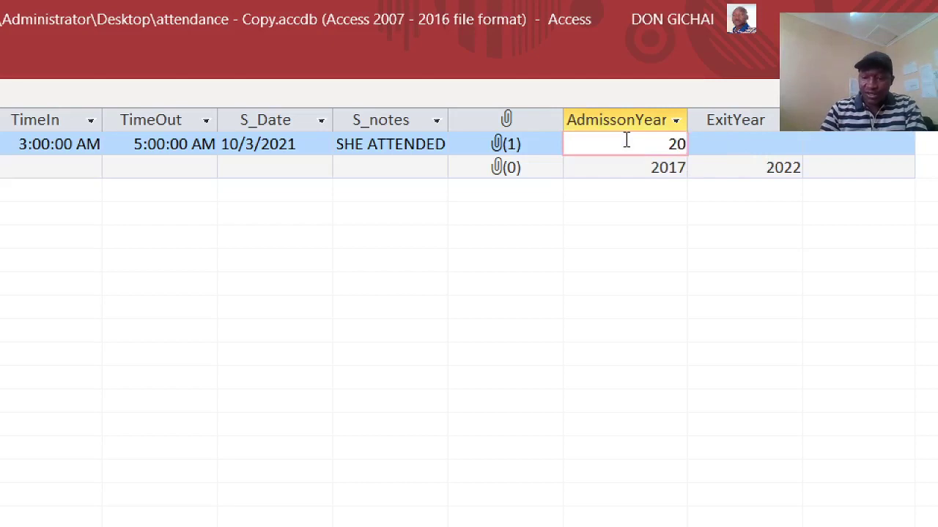
text(16)
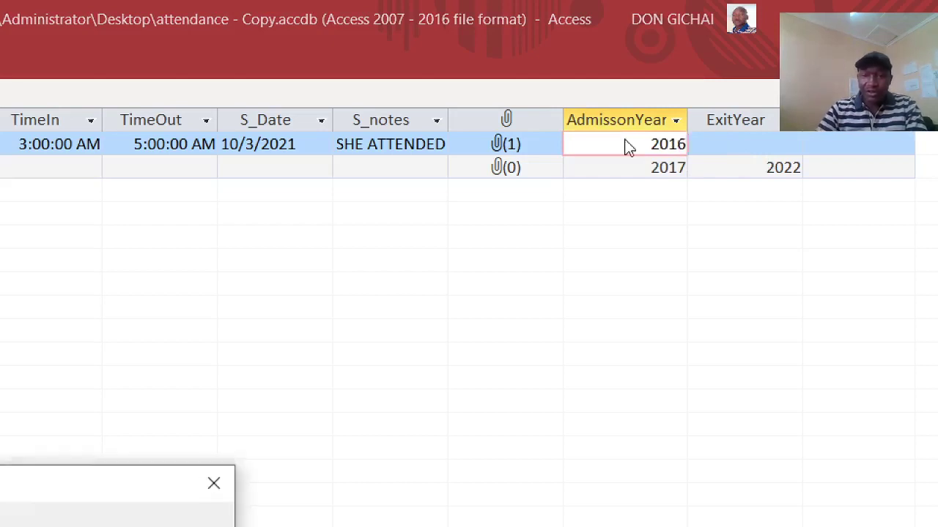
drag(69, 497, 603, 255)
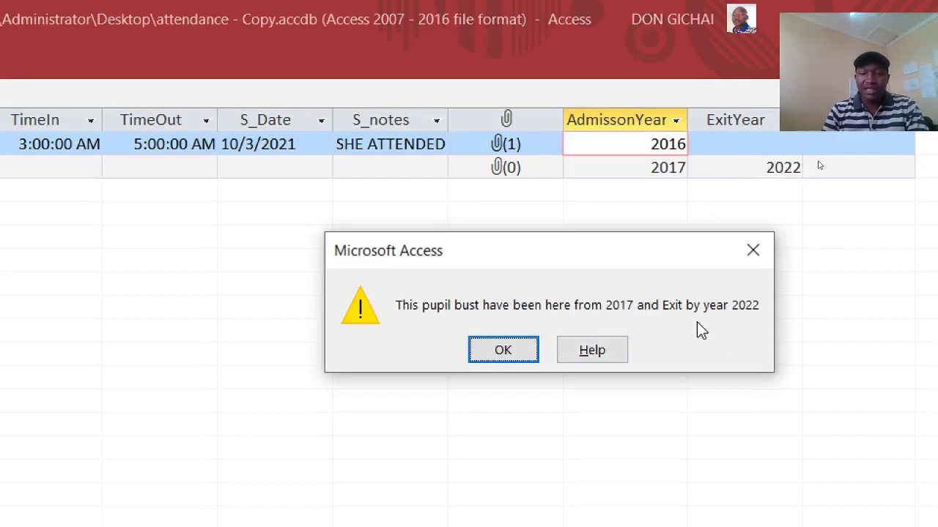
click(503, 350)
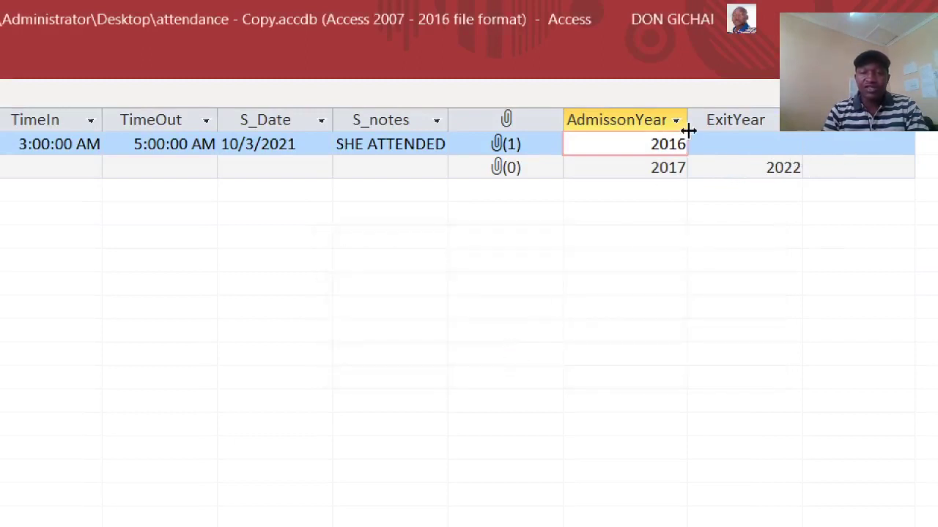
key(BackSpace)
key(BackSpace)
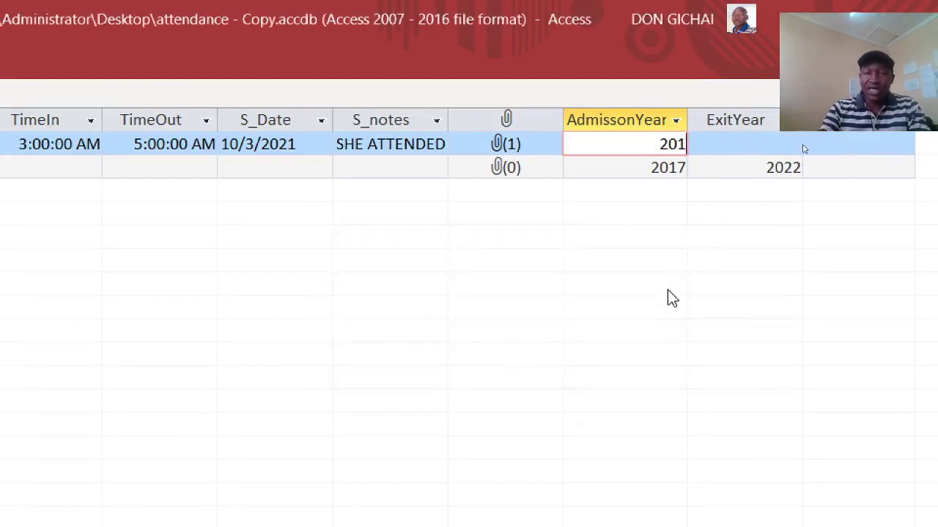
text(23)
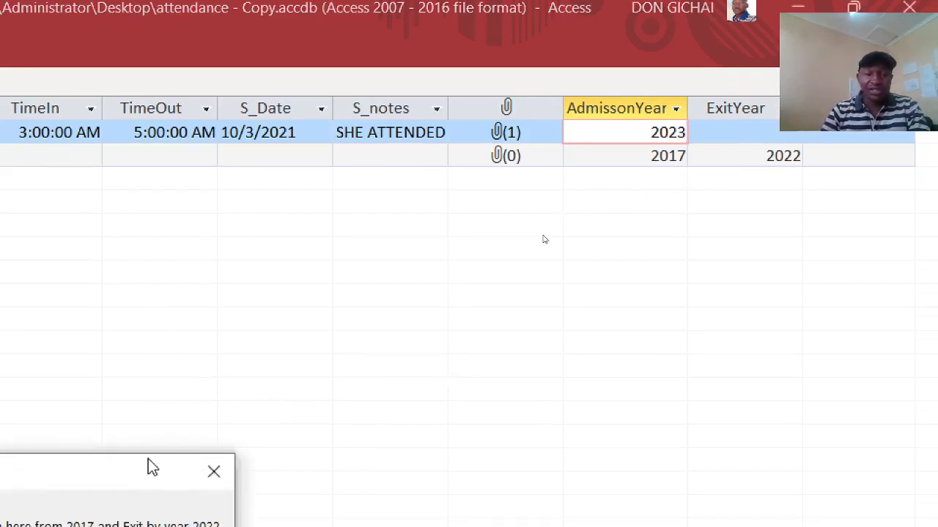
key(Return)
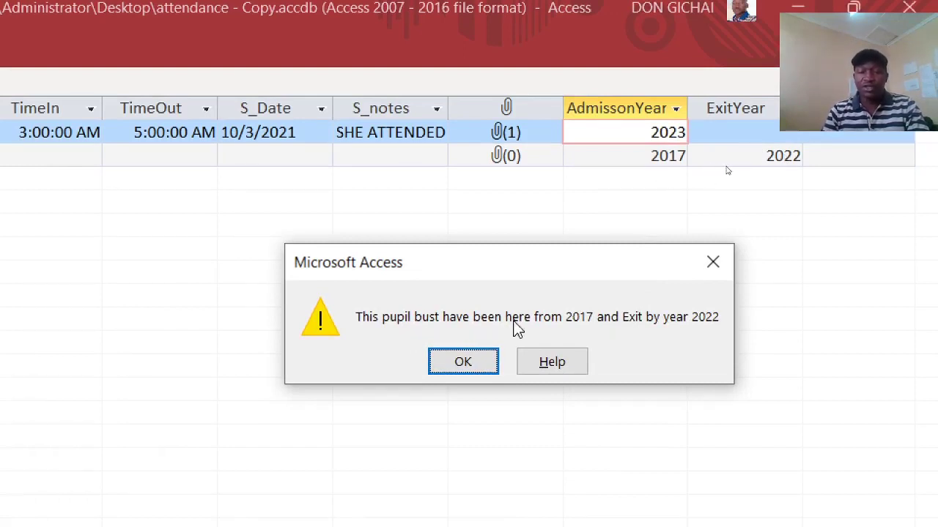
click(469, 361)
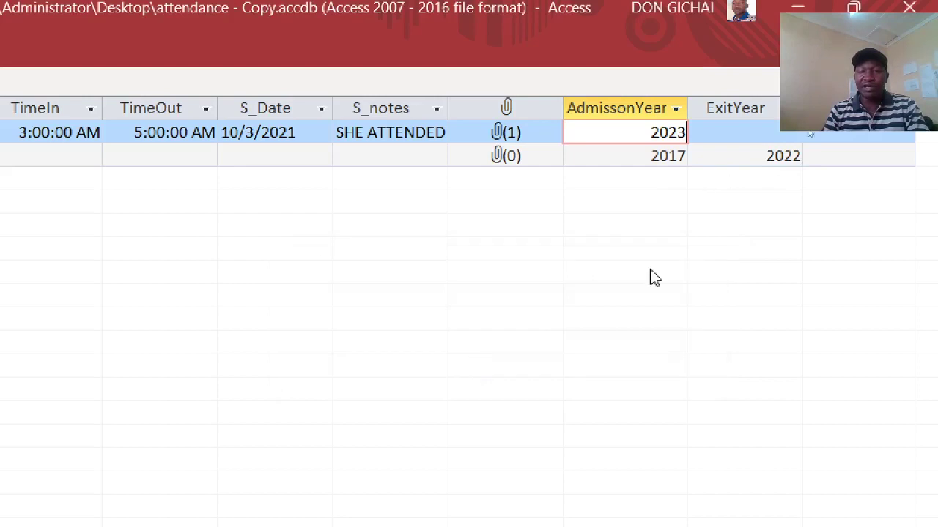
Step: Enter 2021 as the first record's AdmissonYear and commit it
key(BackSpace)
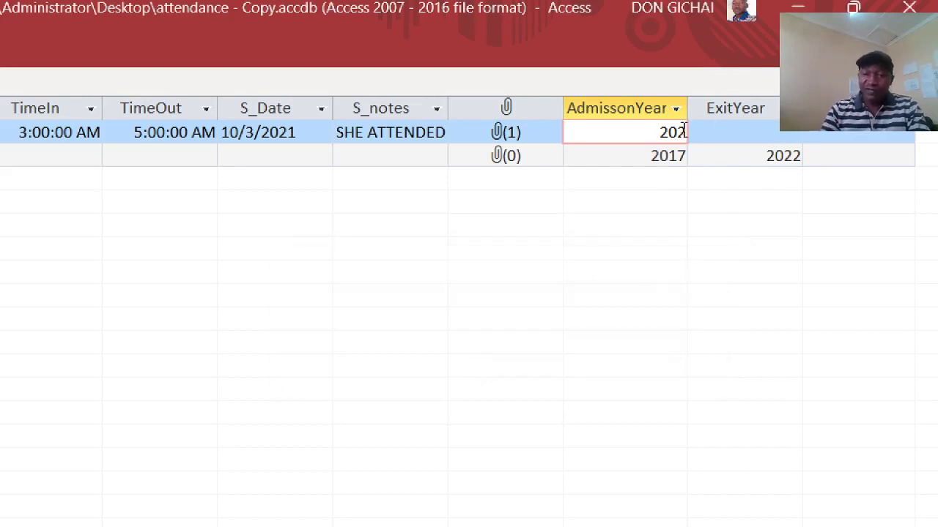
text(3)
key(BackSpace)
text(1)
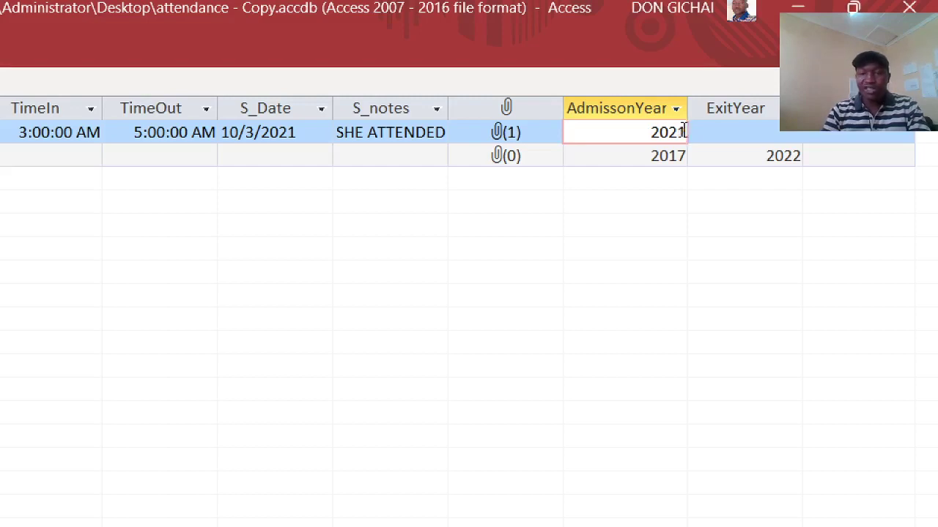
click(623, 154)
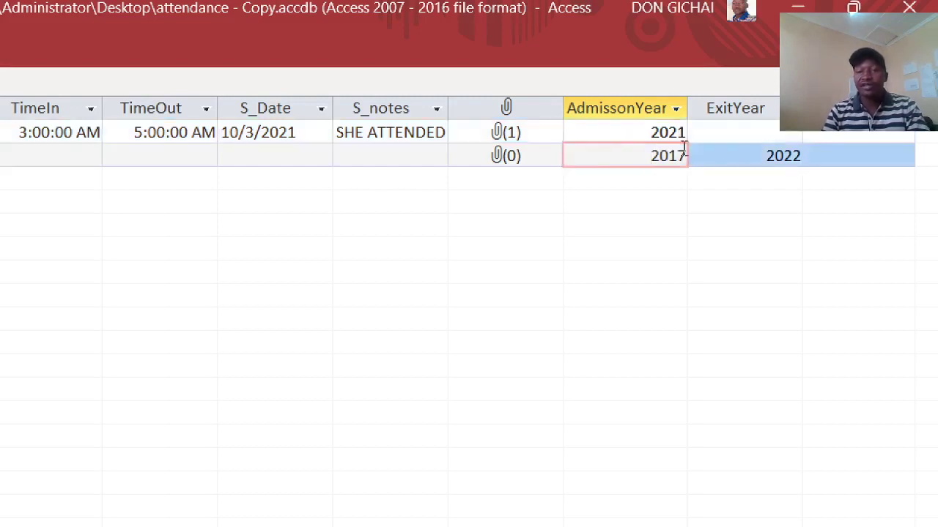
Step: Try exit years 2021 and 2023 on the first record, each rejected by the exit-year message
click(749, 133)
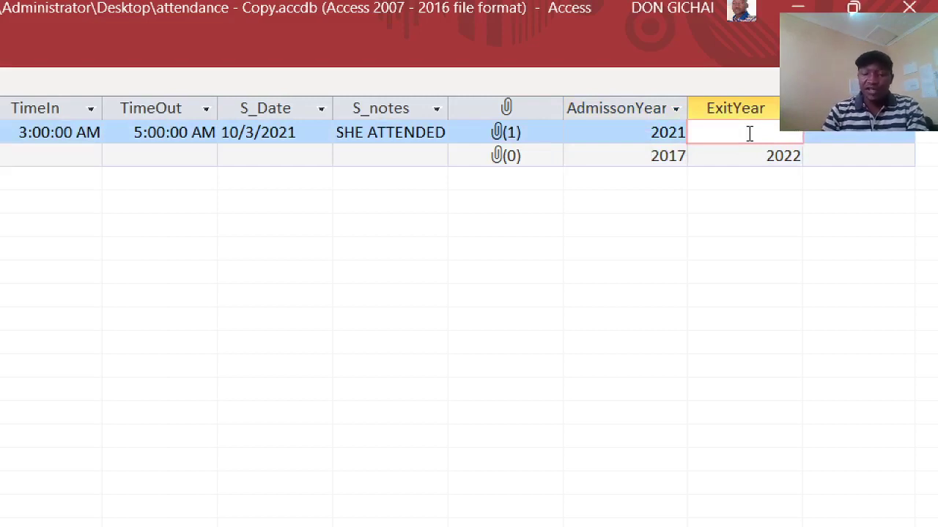
text(2021)
click(735, 165)
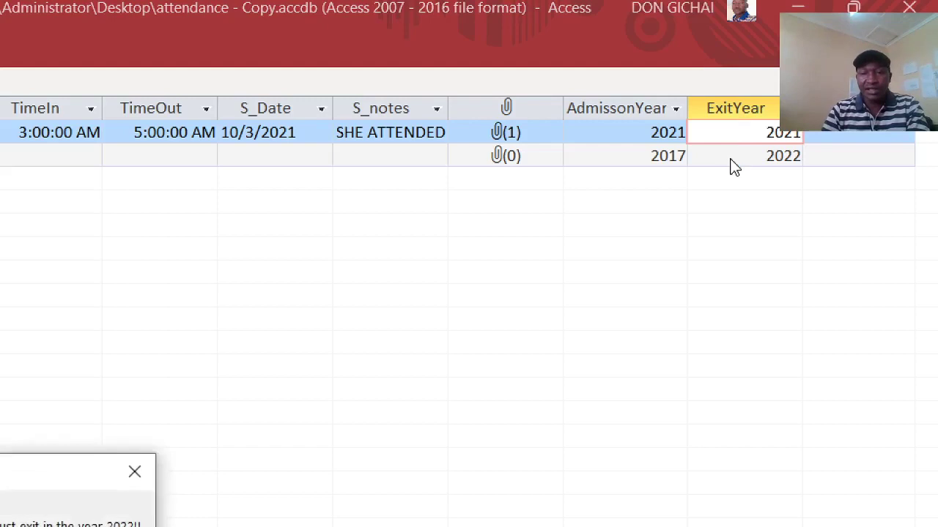
drag(1, 472, 493, 191)
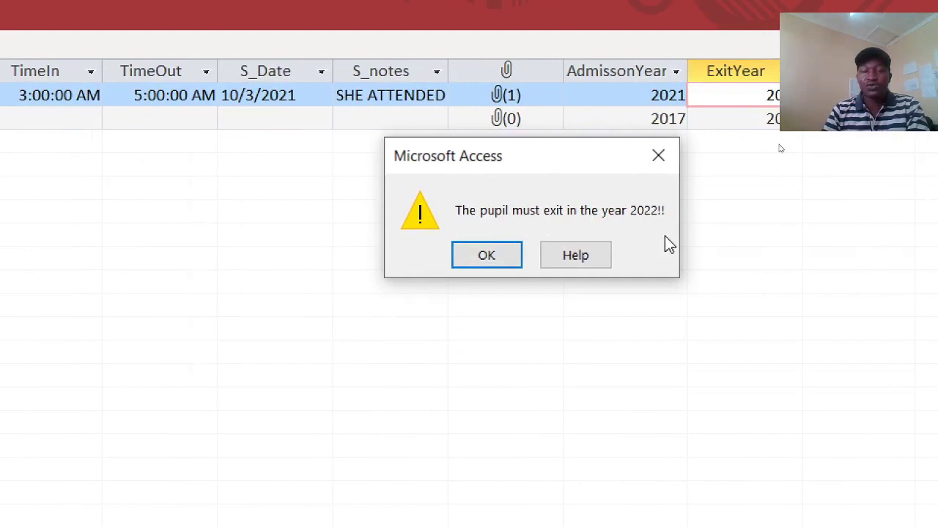
click(486, 256)
key(BackSpace)
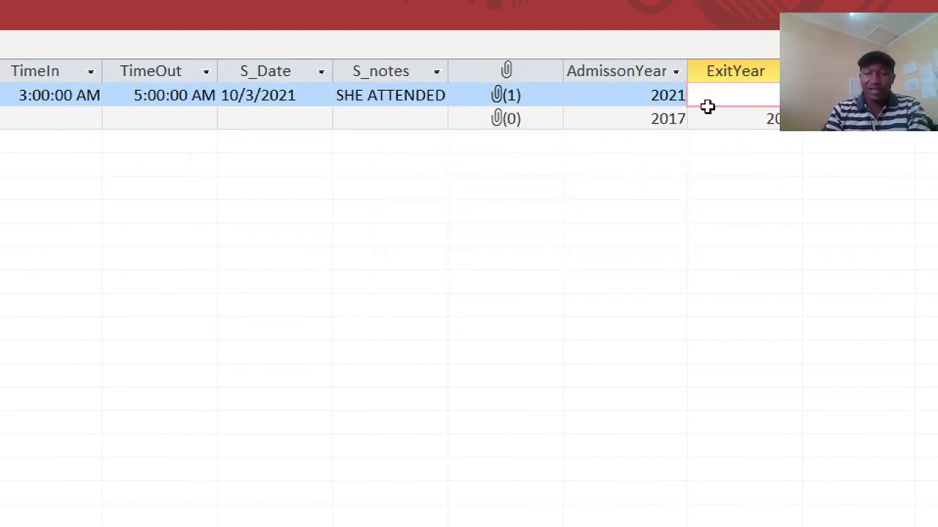
text(2025)
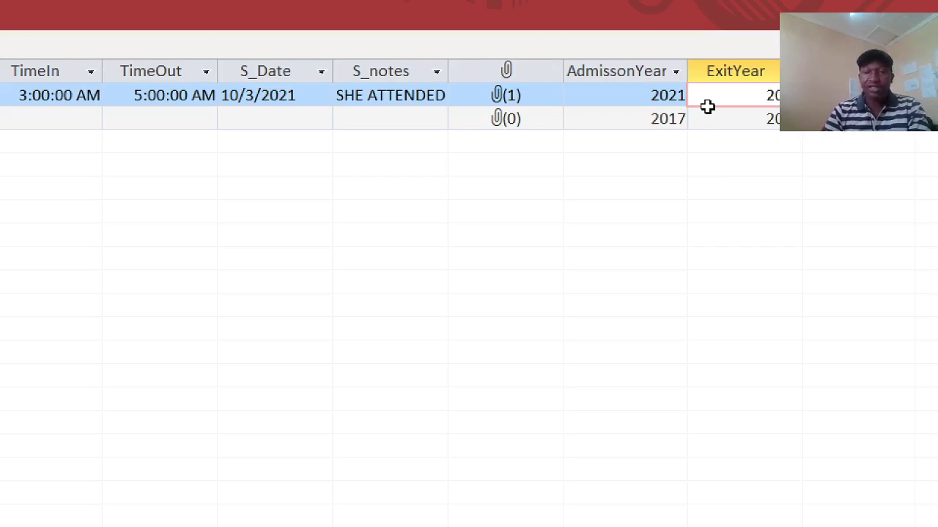
key(BackSpace)
text(3)
click(705, 124)
drag(99, 433, 647, 258)
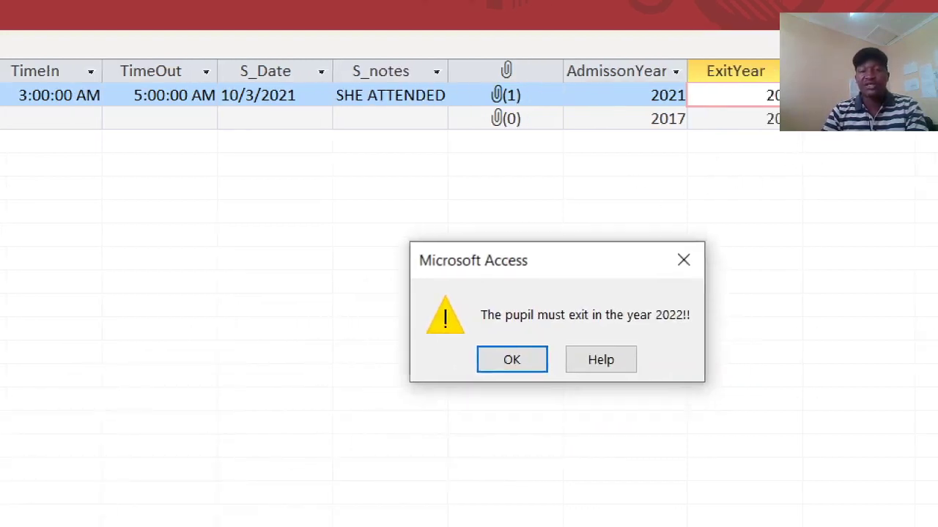
click(511, 359)
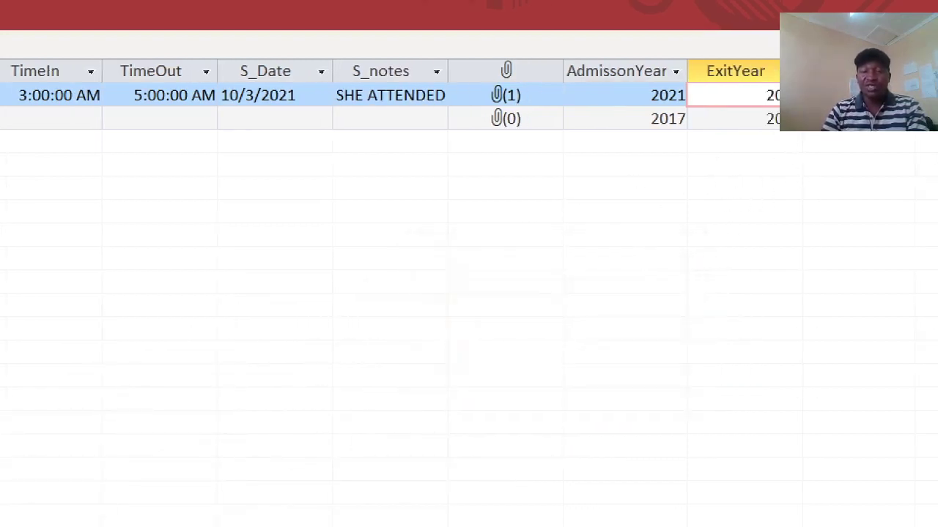
Step: Re-enter the first record's ExitYear and commit it by moving to the second row
double_click(768, 94)
key(BackSpace)
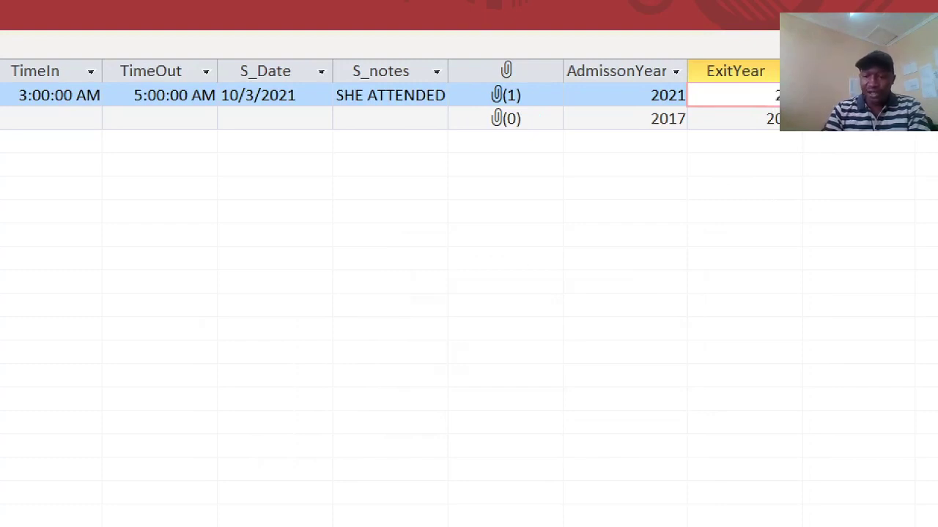
text(2025)
click(747, 121)
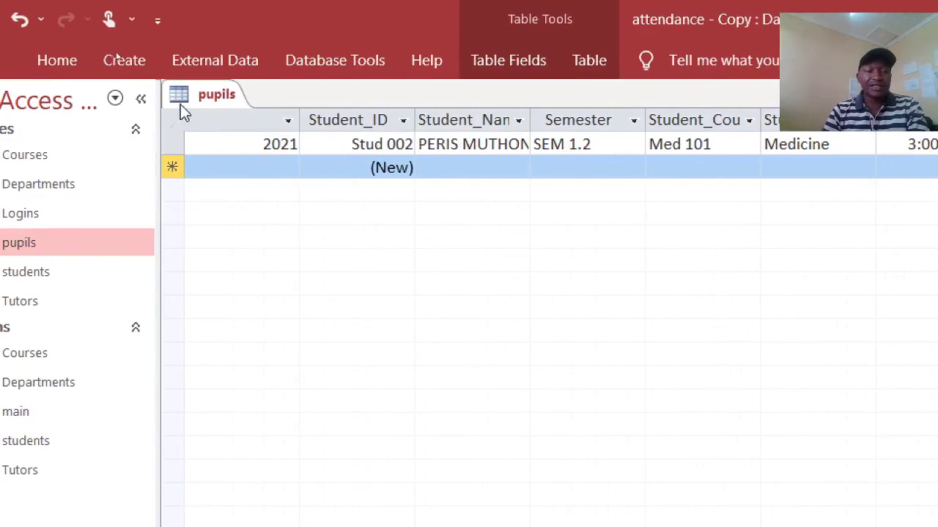
Step: Reopen pupils in Design View and check ExitYear's default 2022, rule =Year(Date())+1 and validation message
right_click(124, 94)
click(256, 199)
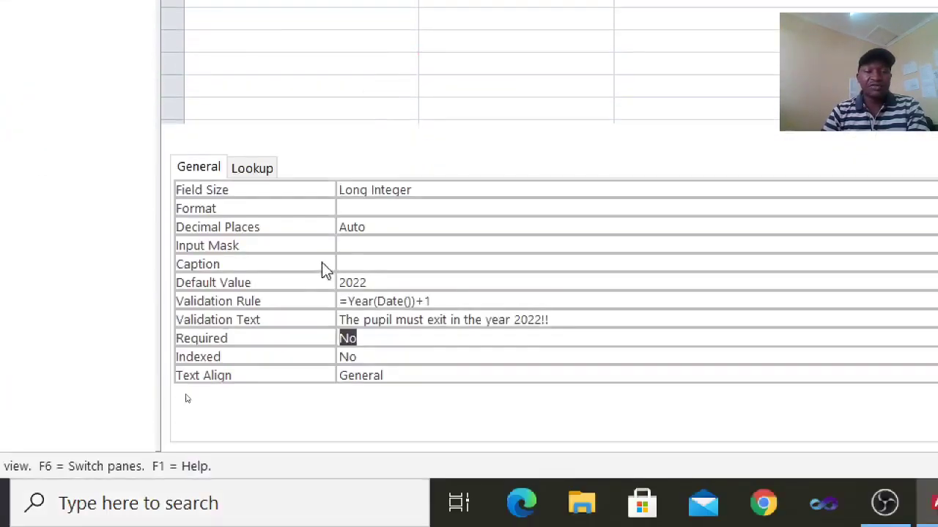
click(392, 284)
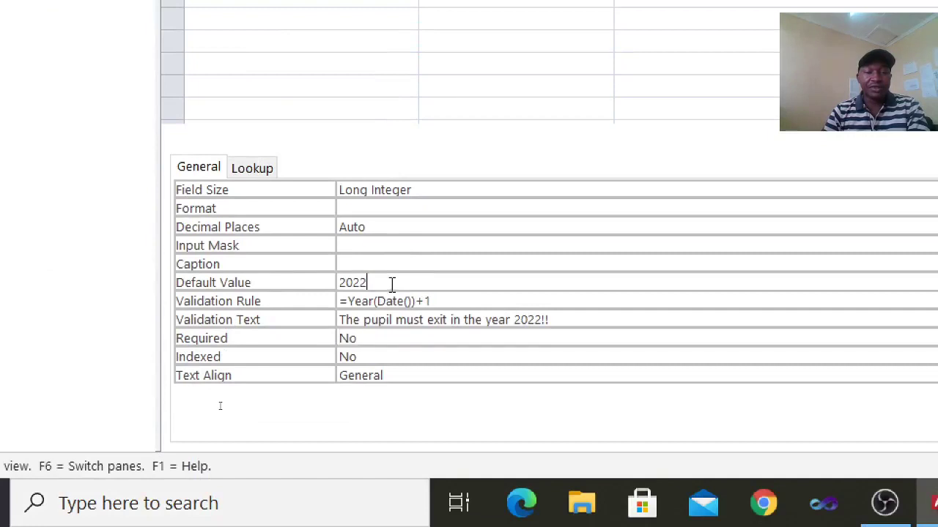
click(458, 301)
click(572, 321)
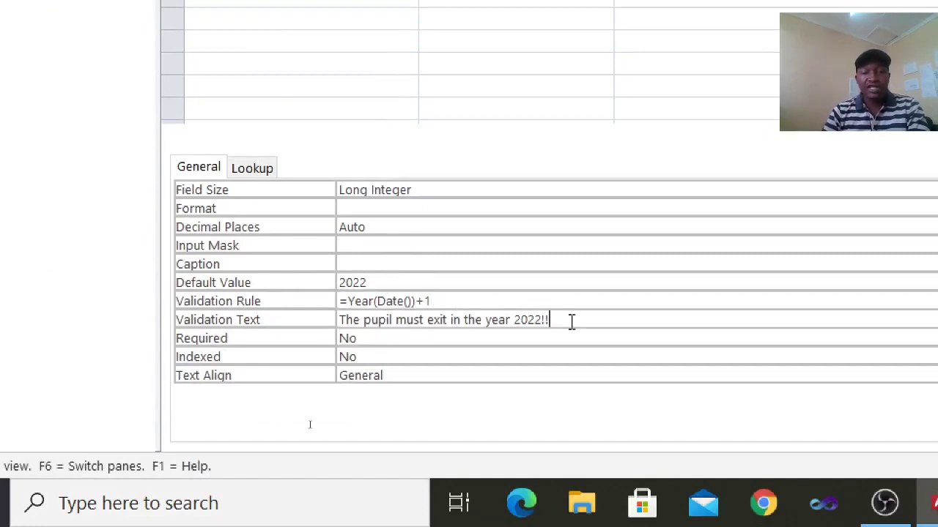